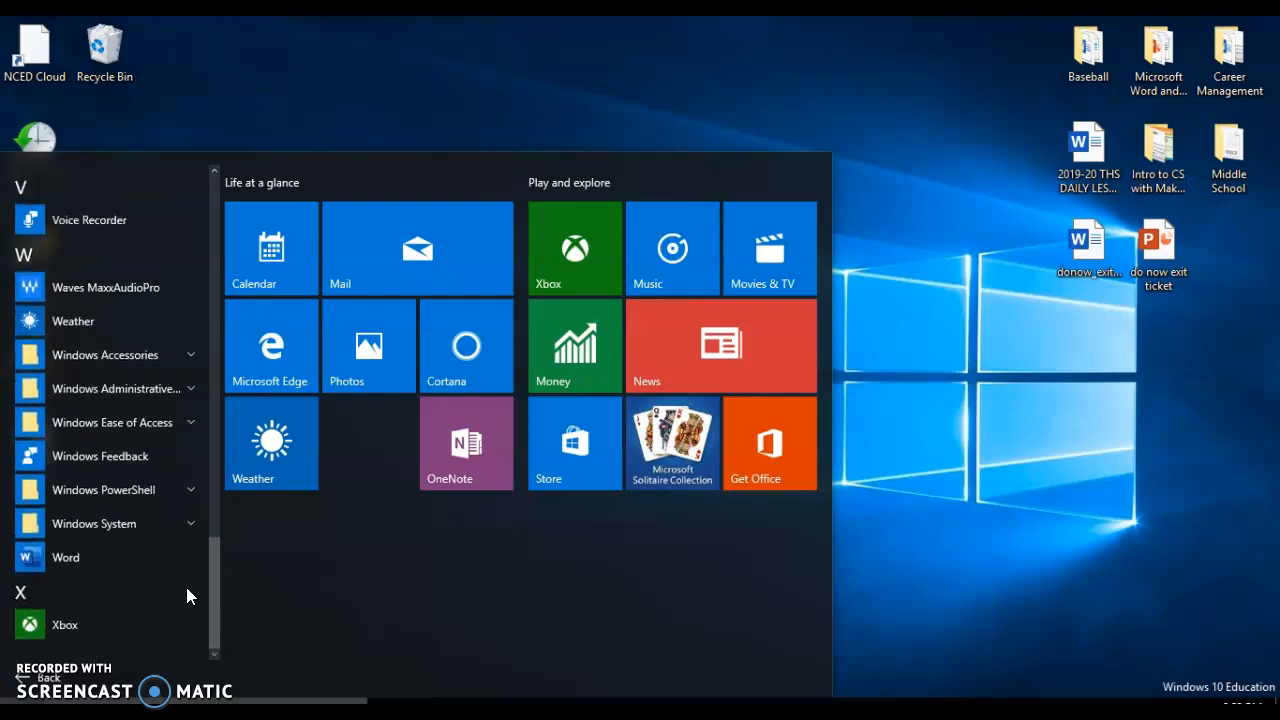
Start Word and open menu_1example from the Word Core folder inside the desktop's Microsoft Word and PowerPoint folder.
left_click(89, 587)
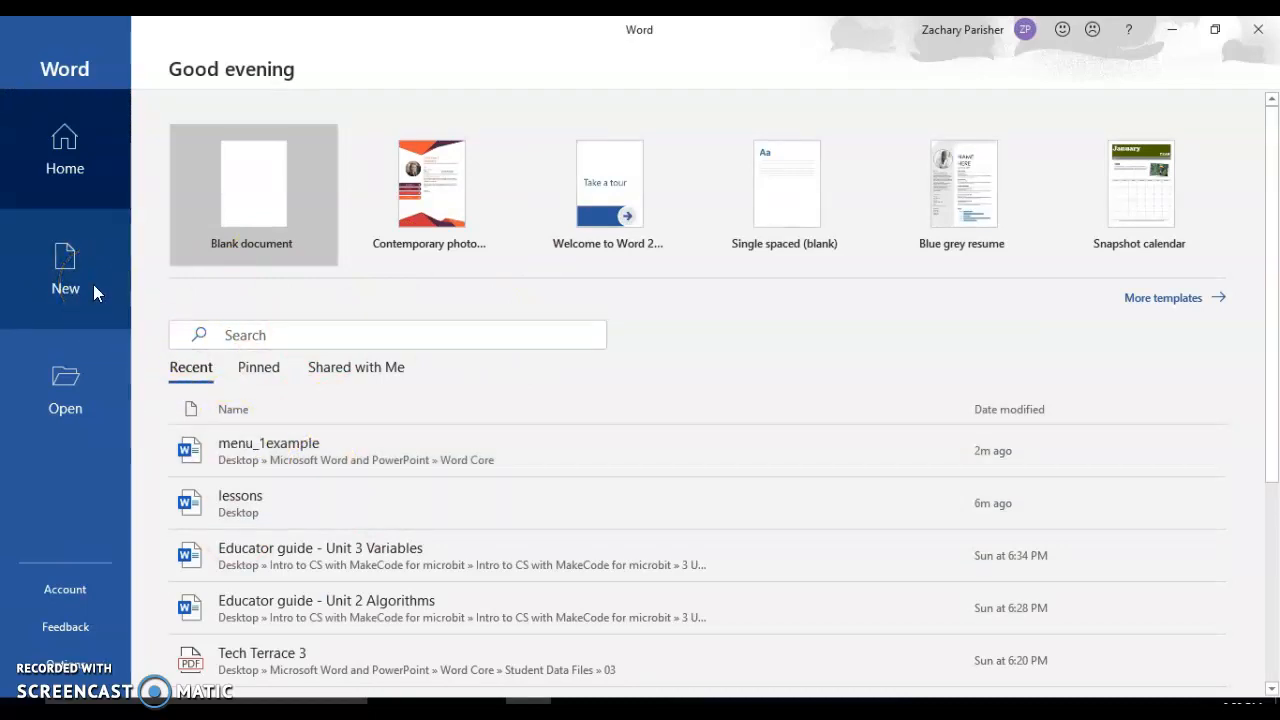
left_click(72, 400)
left_click(270, 498)
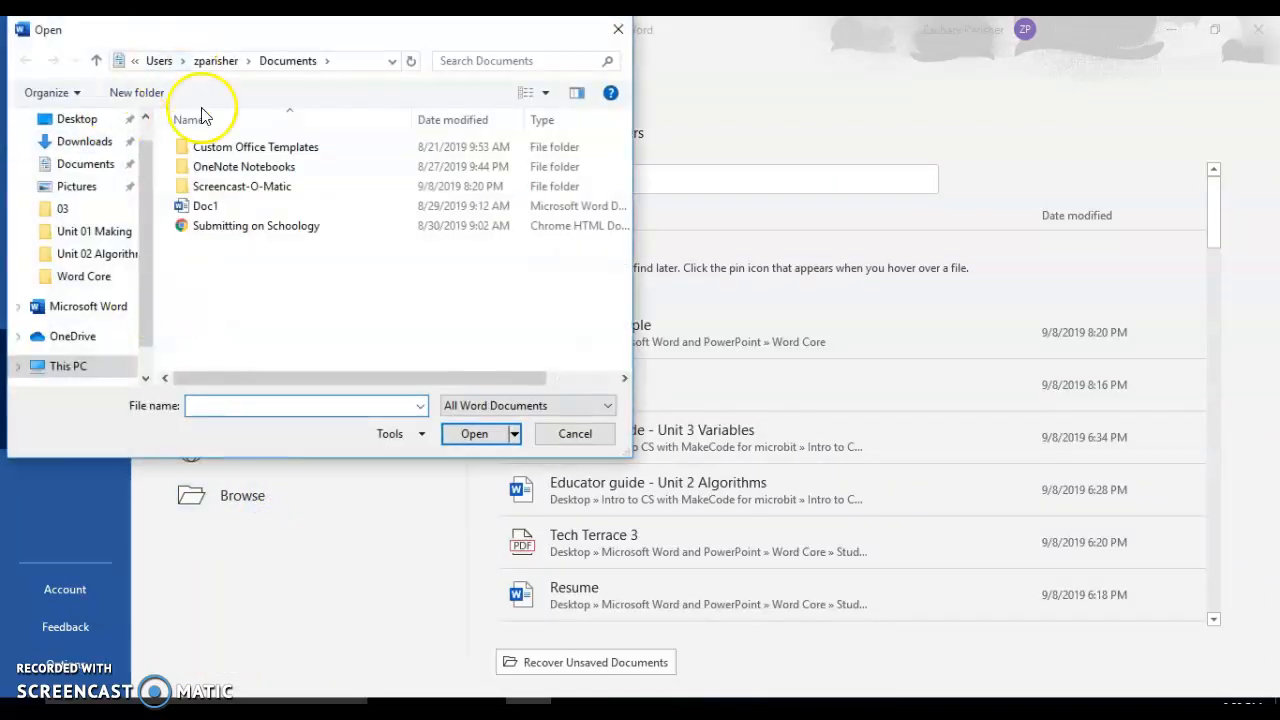
left_click(90, 120)
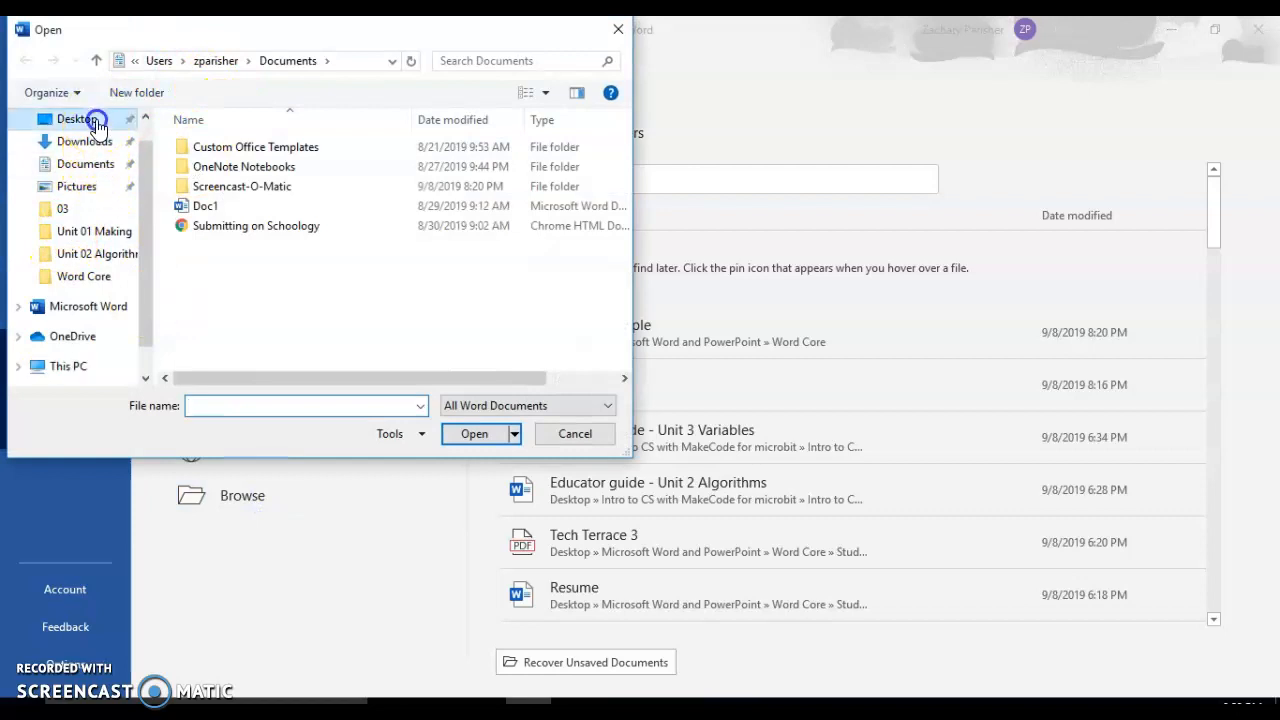
double_click(293, 207)
double_click(289, 186)
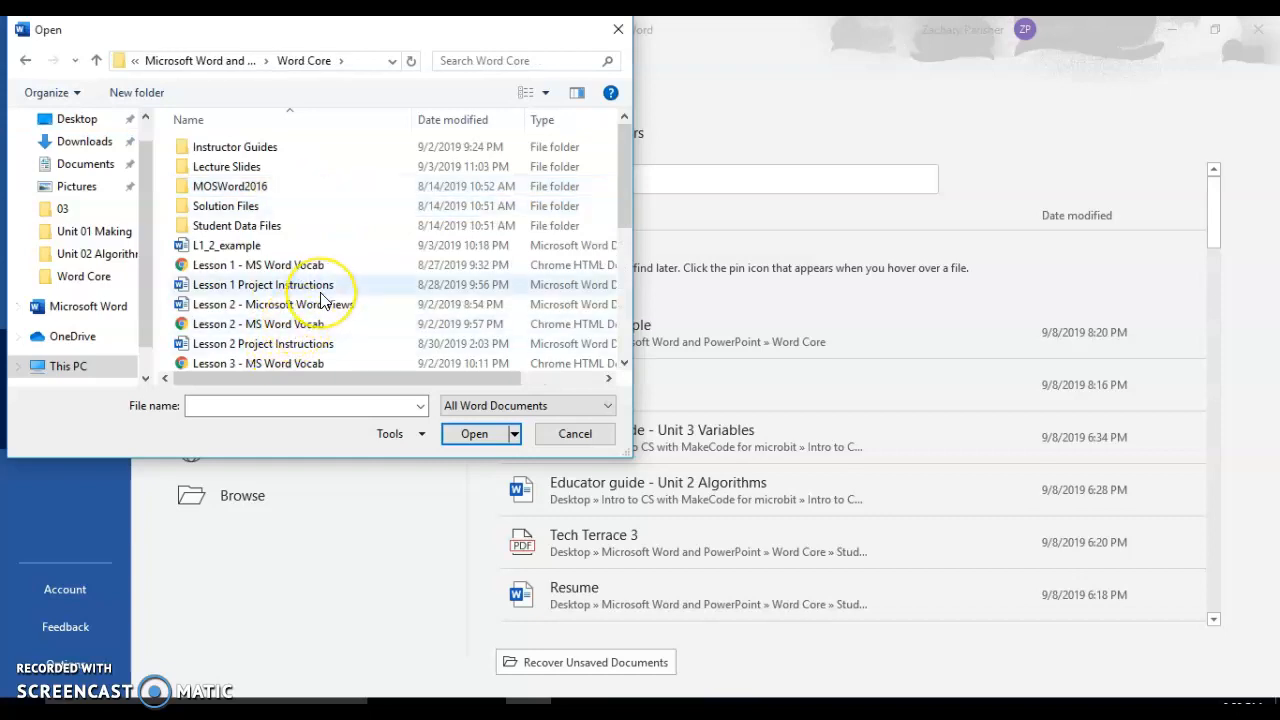
scroll(322, 300, "down", 1)
left_click(286, 338)
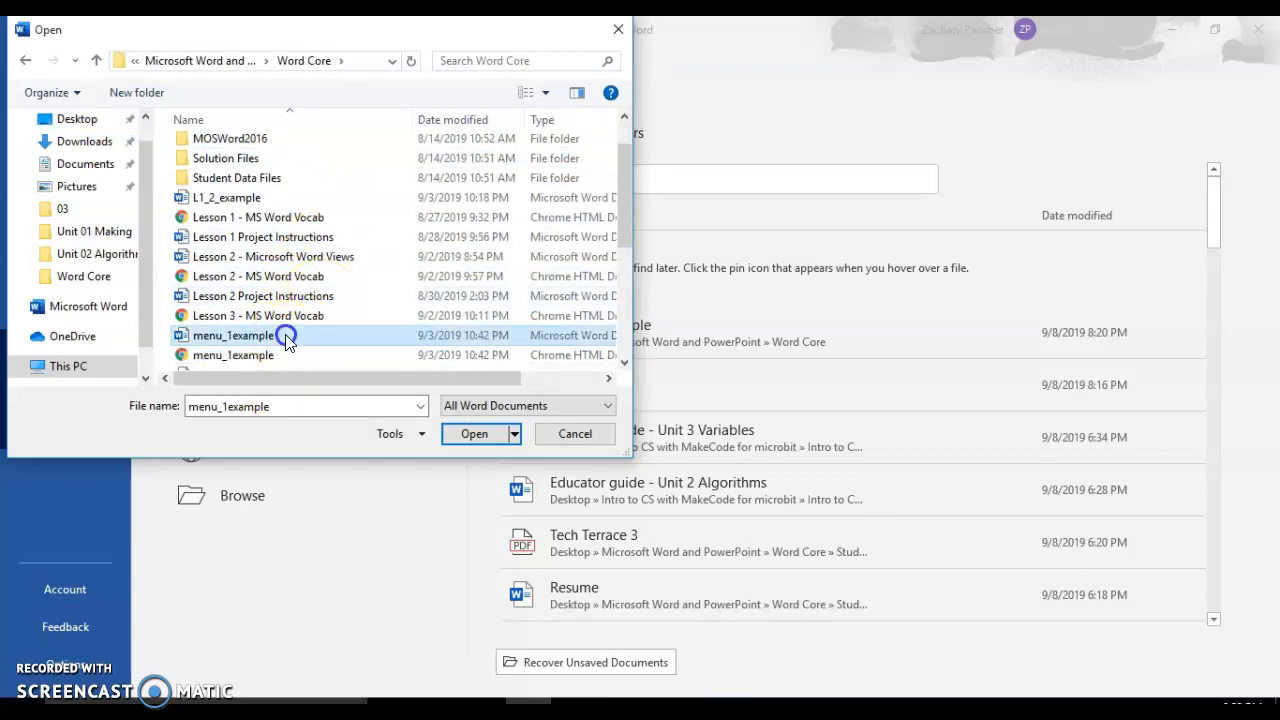
double_click(286, 338)
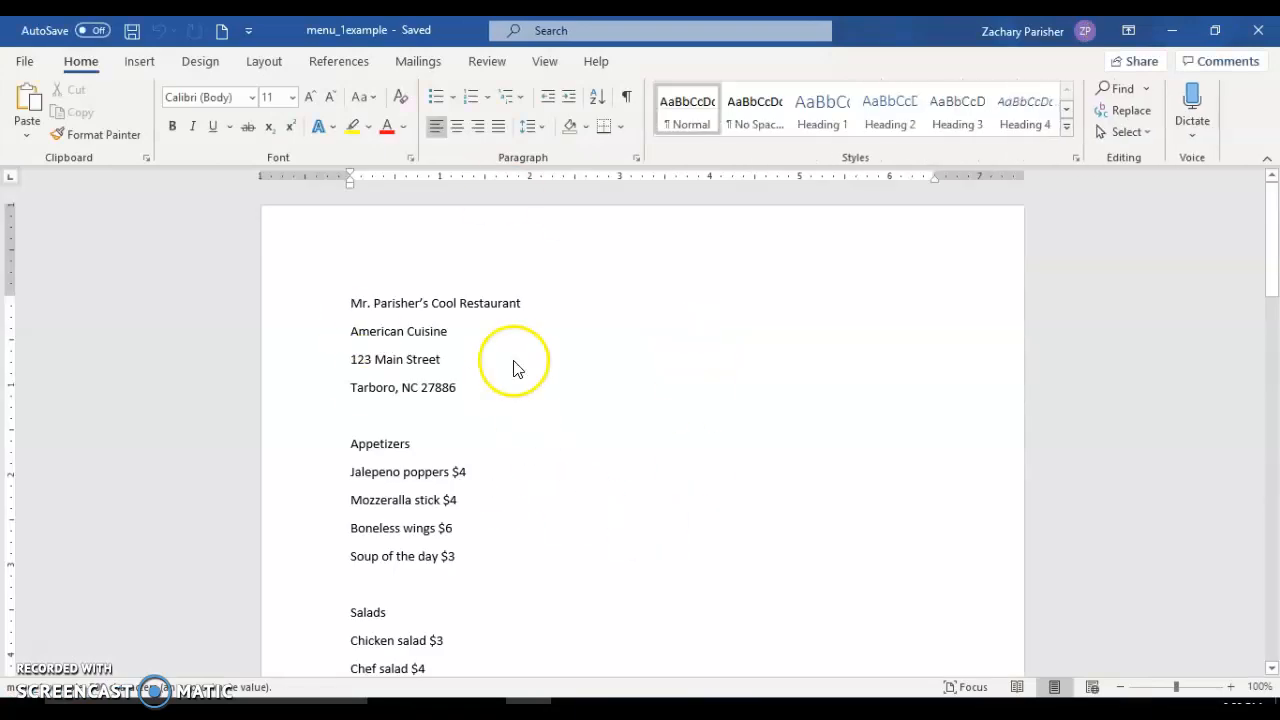
Look through the whole restaurant menu in Print Layout and bring up the document view options.
scroll(515, 361, "down", 15)
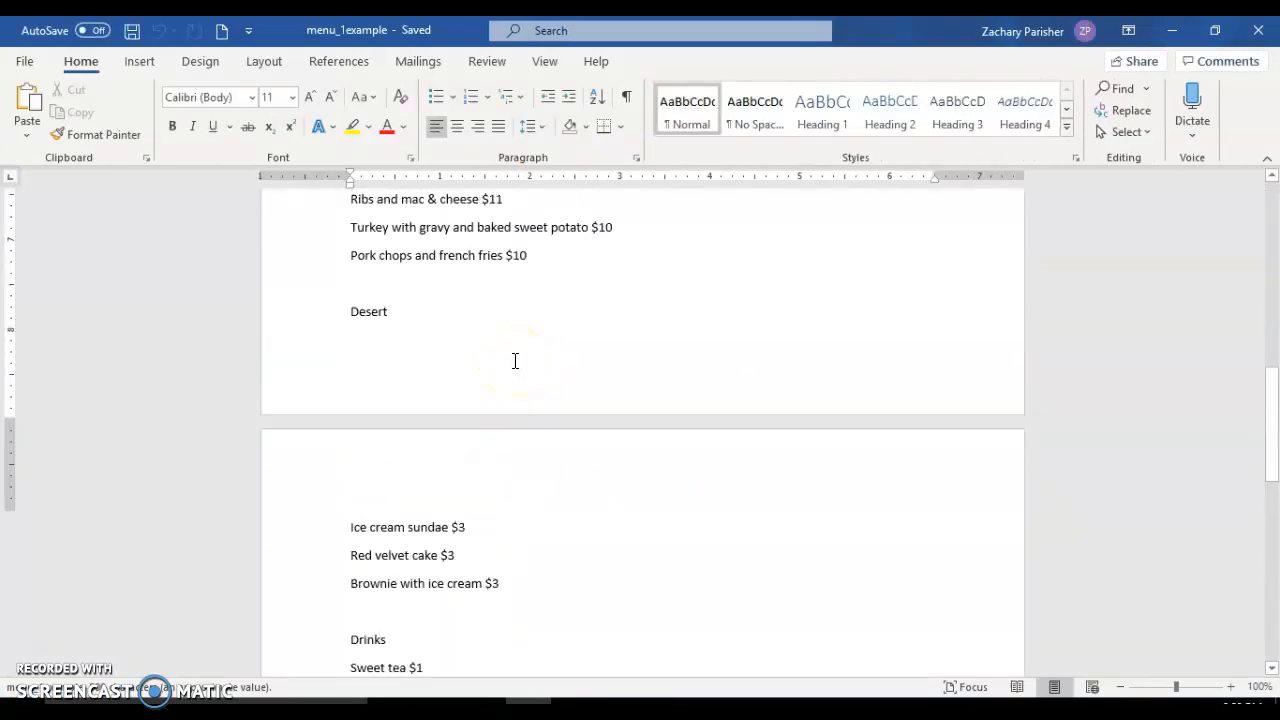
scroll(515, 361, "up", 15)
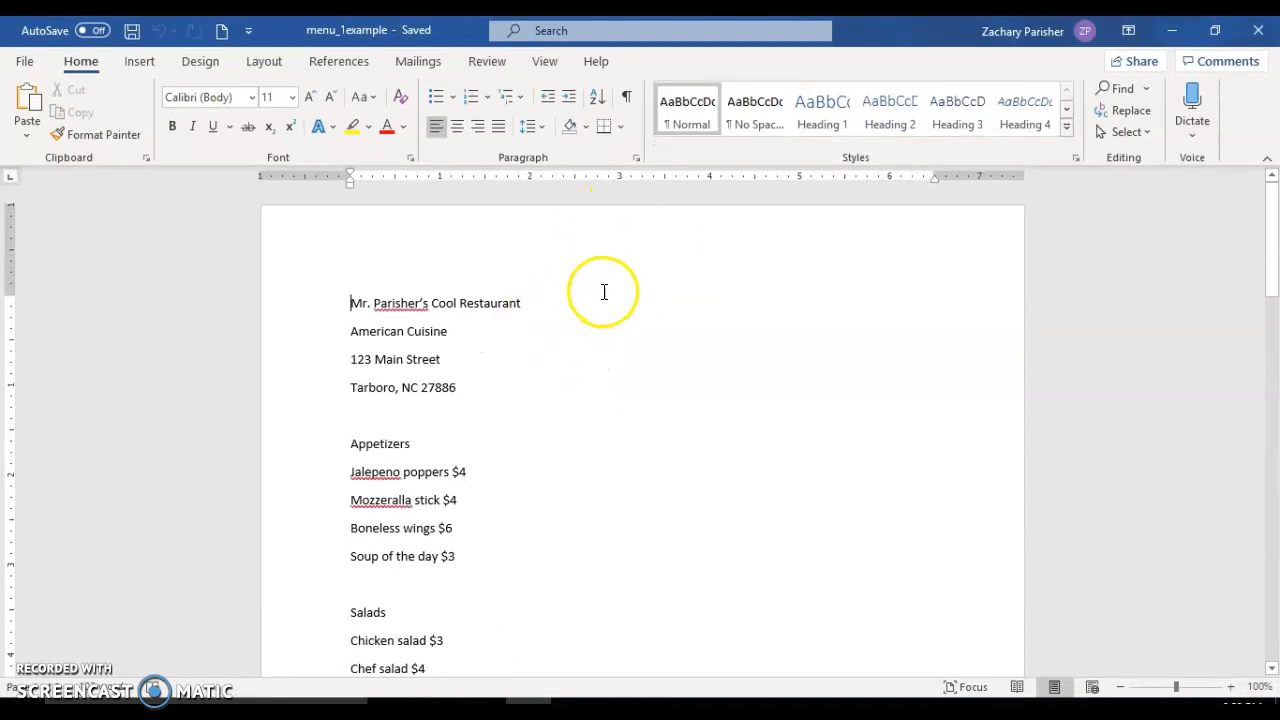
left_click(548, 63)
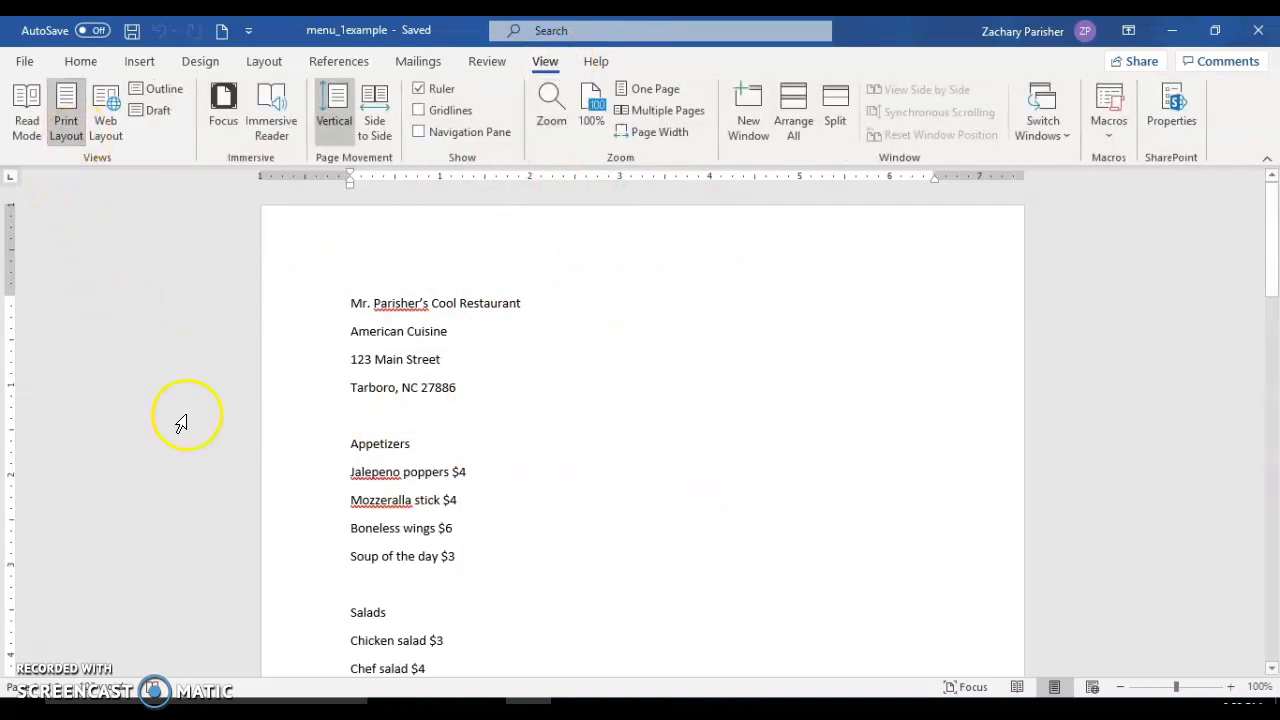
scroll(686, 483, "down", 10)
scroll(686, 483, "up", 7)
scroll(686, 483, "up", 4)
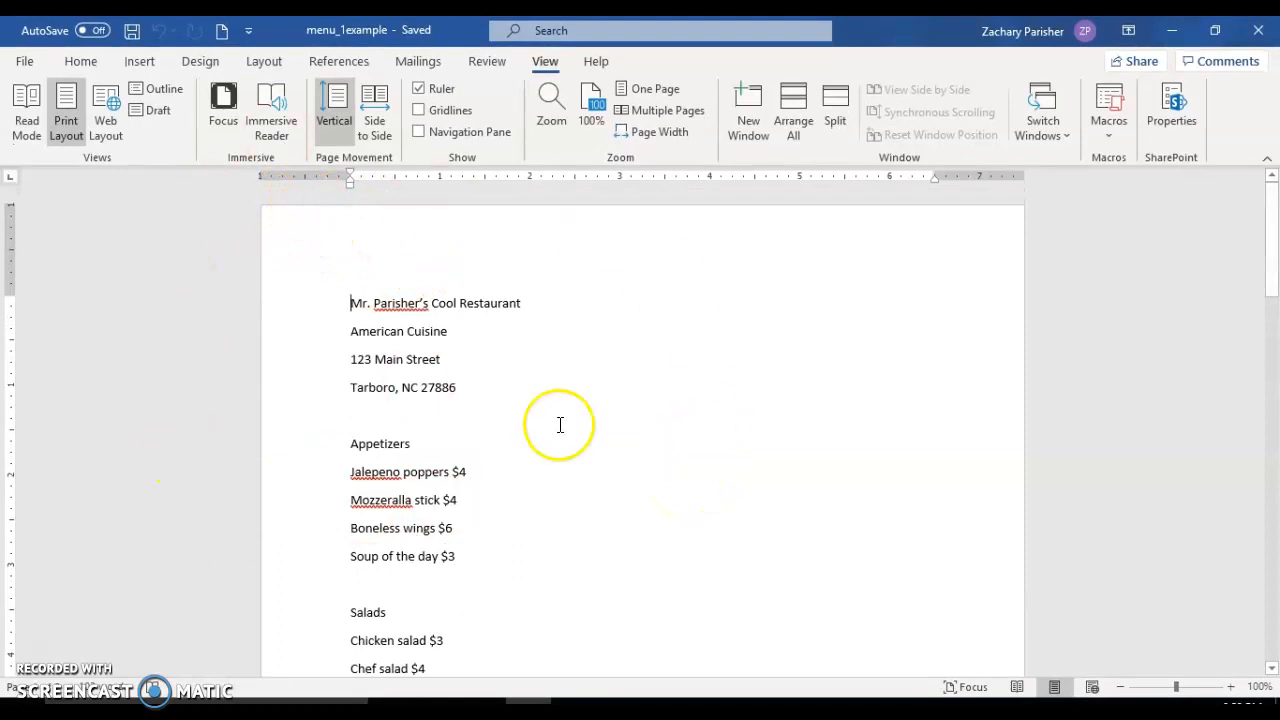
scroll(607, 396, "down", 2)
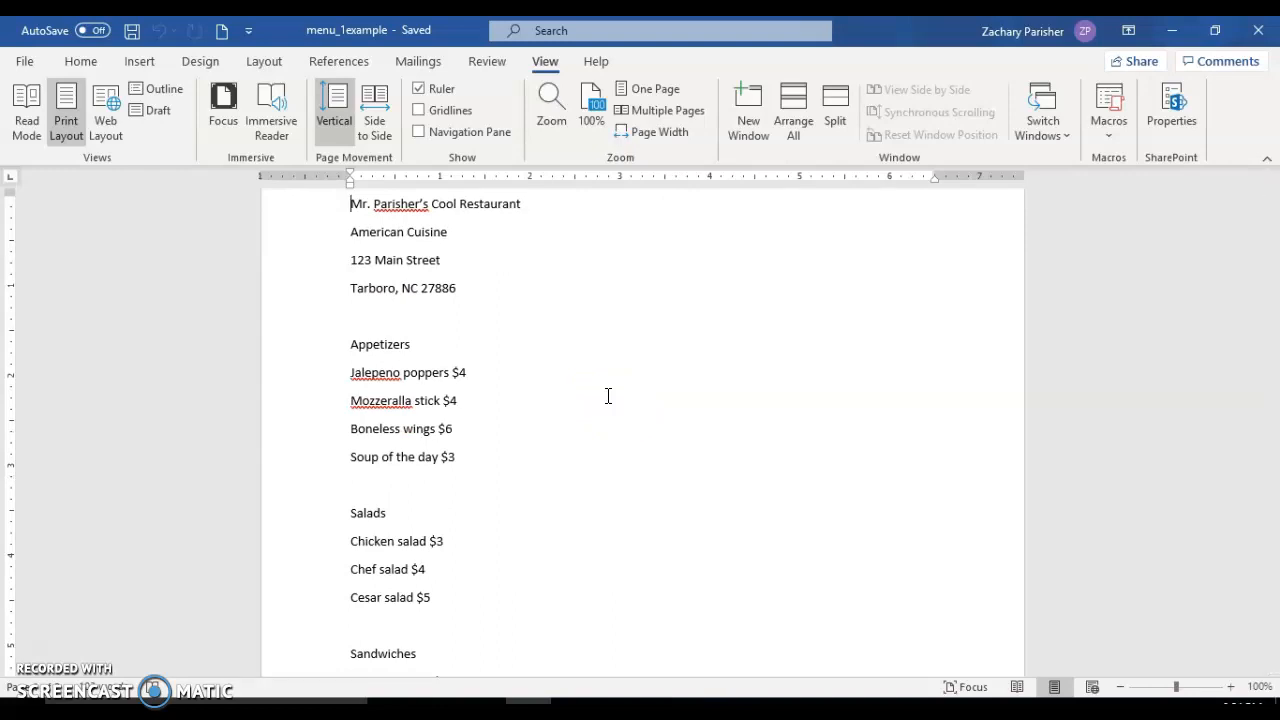
scroll(607, 396, "up", 2)
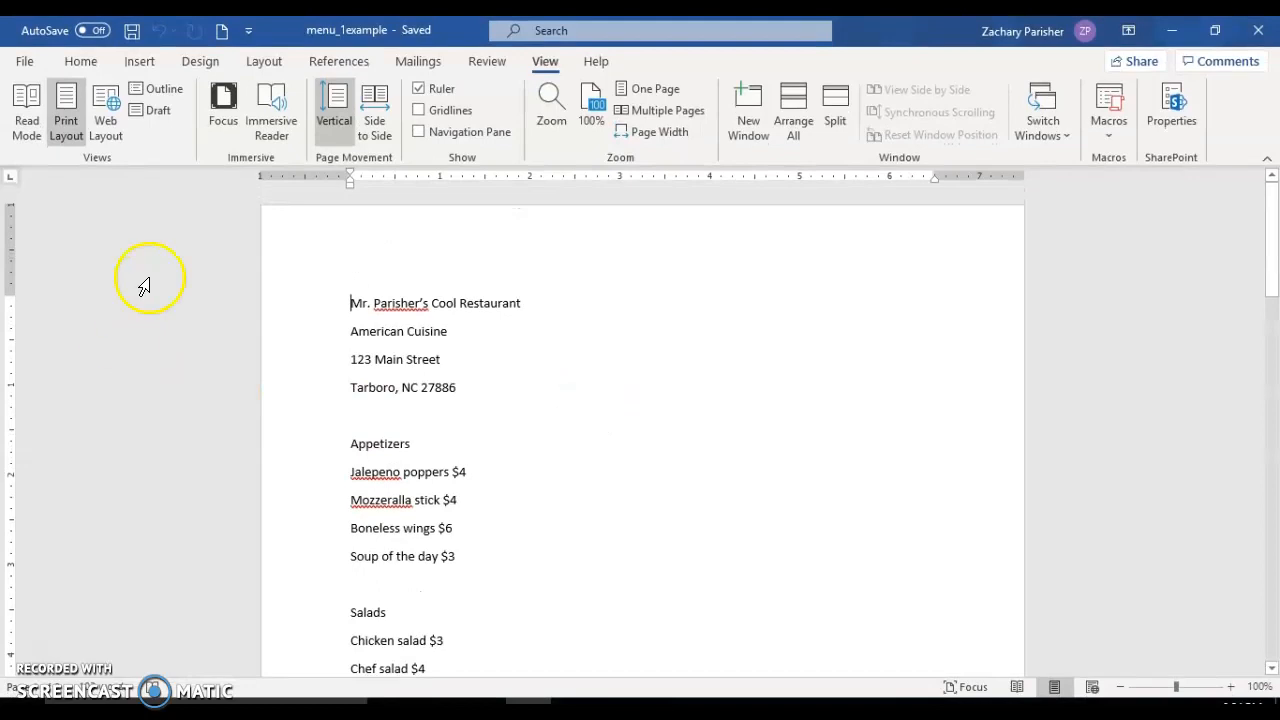
Switch the document to Web Layout and look through the menu from beginning to end.
left_click(119, 134)
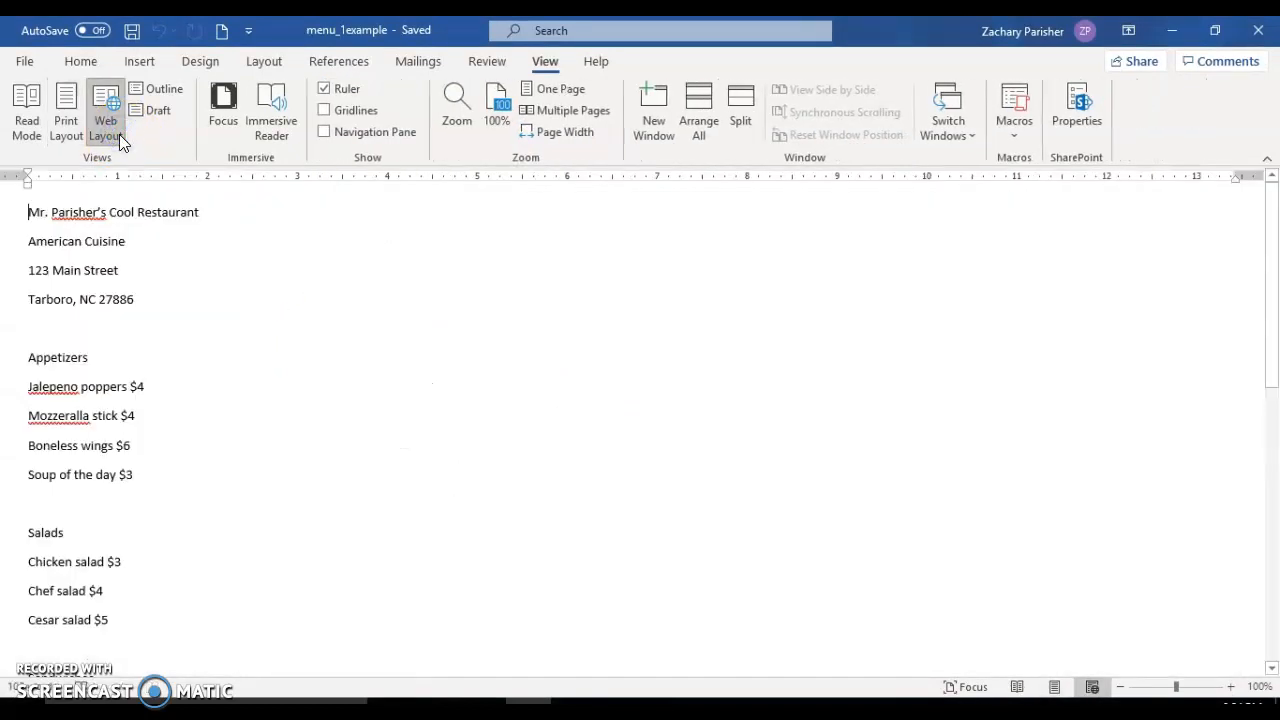
scroll(460, 569, "down", 5)
scroll(460, 569, "up", 5)
scroll(460, 569, "down", 6)
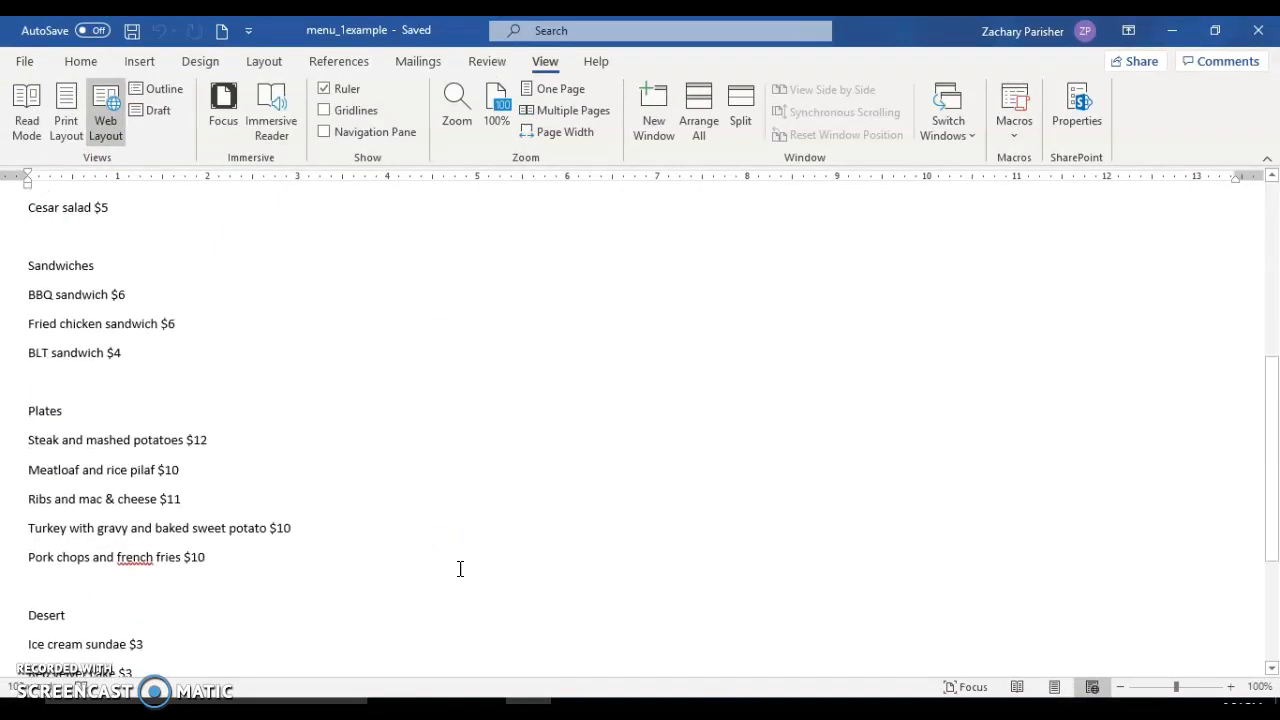
scroll(460, 569, "up", 6)
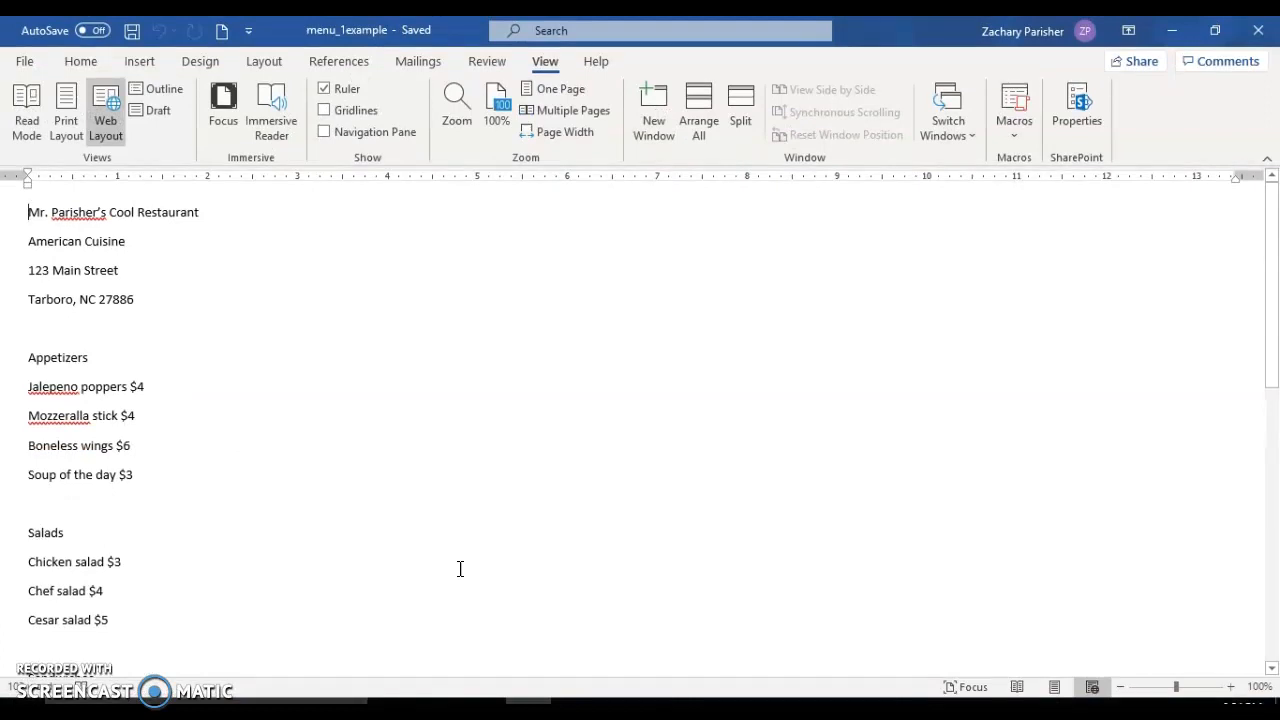
scroll(460, 569, "down", 7)
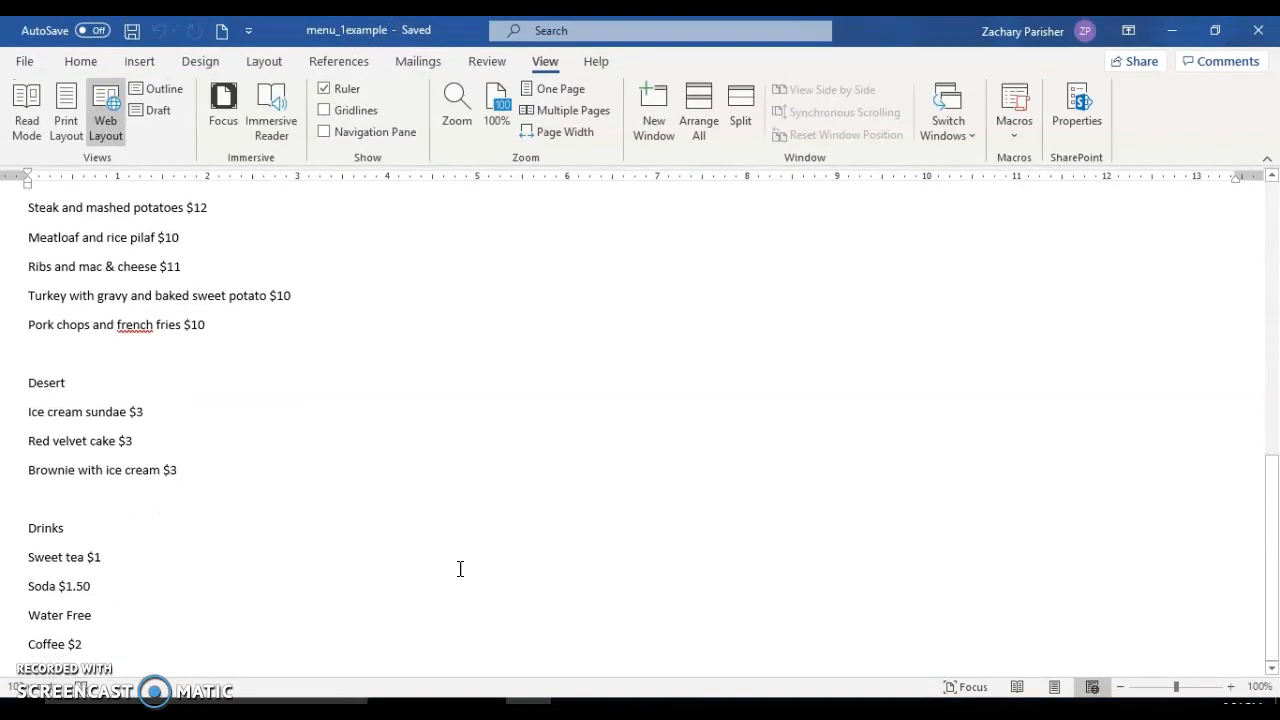
scroll(460, 569, "up", 6)
scroll(460, 569, "up", 1)
left_click(586, 391)
left_click(376, 379)
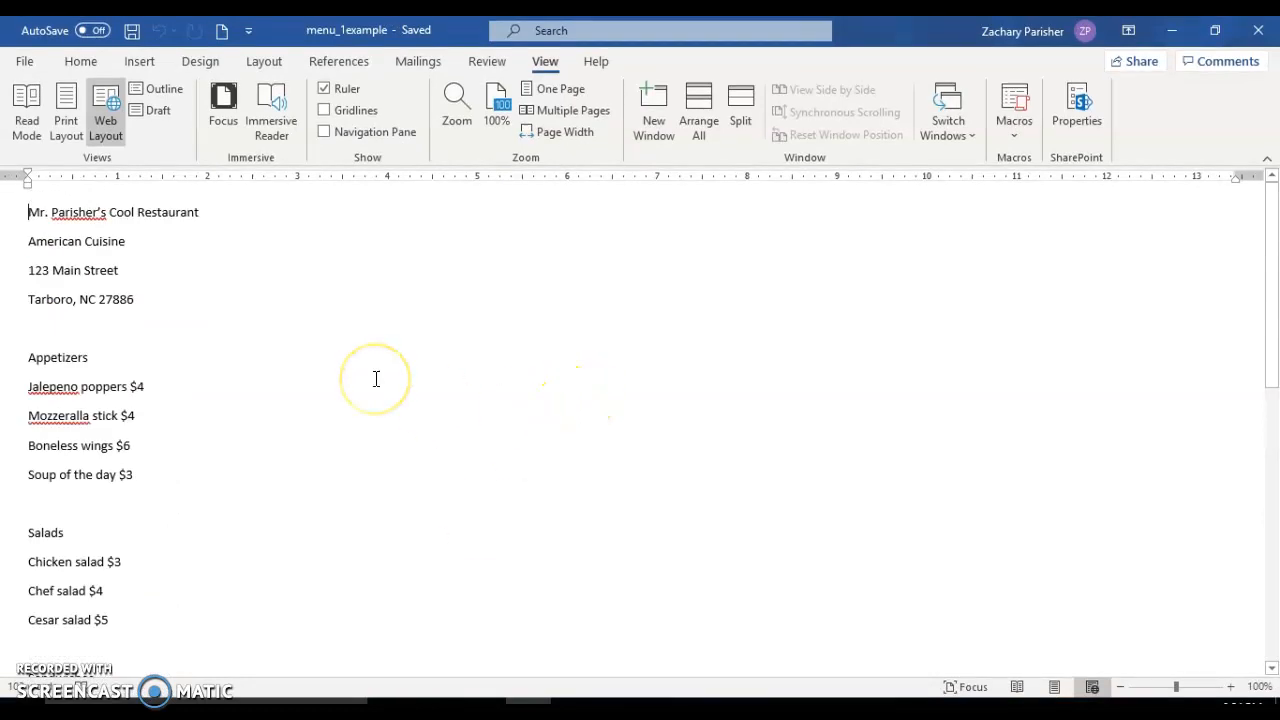
Show the menu in Read Mode, page forward and back through it, and exit to Print Layout.
left_click(27, 120)
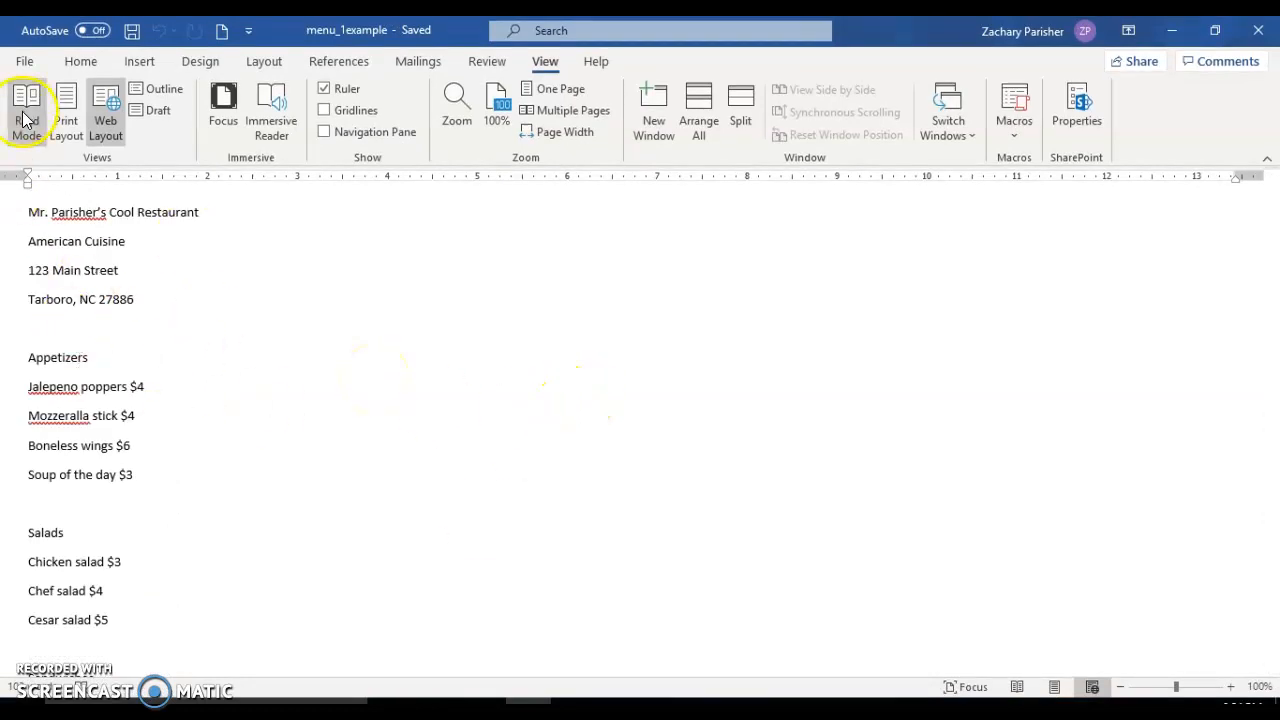
left_click(27, 120)
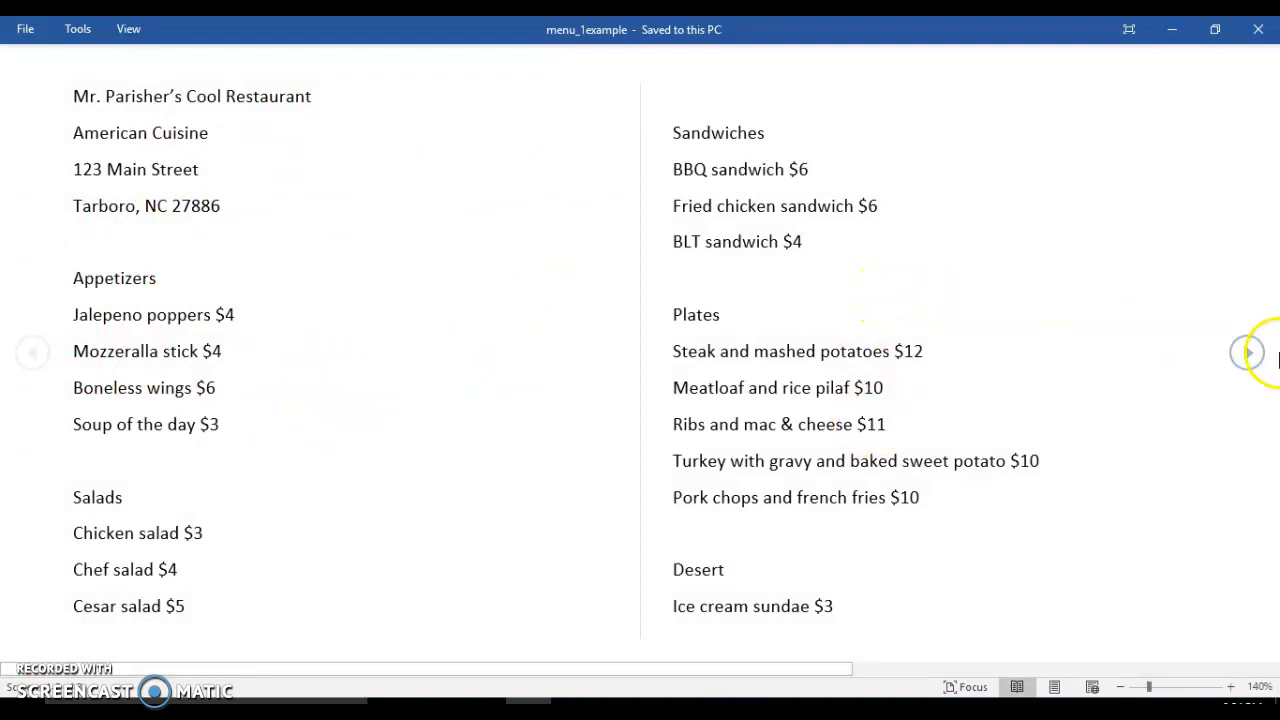
left_click(1266, 364)
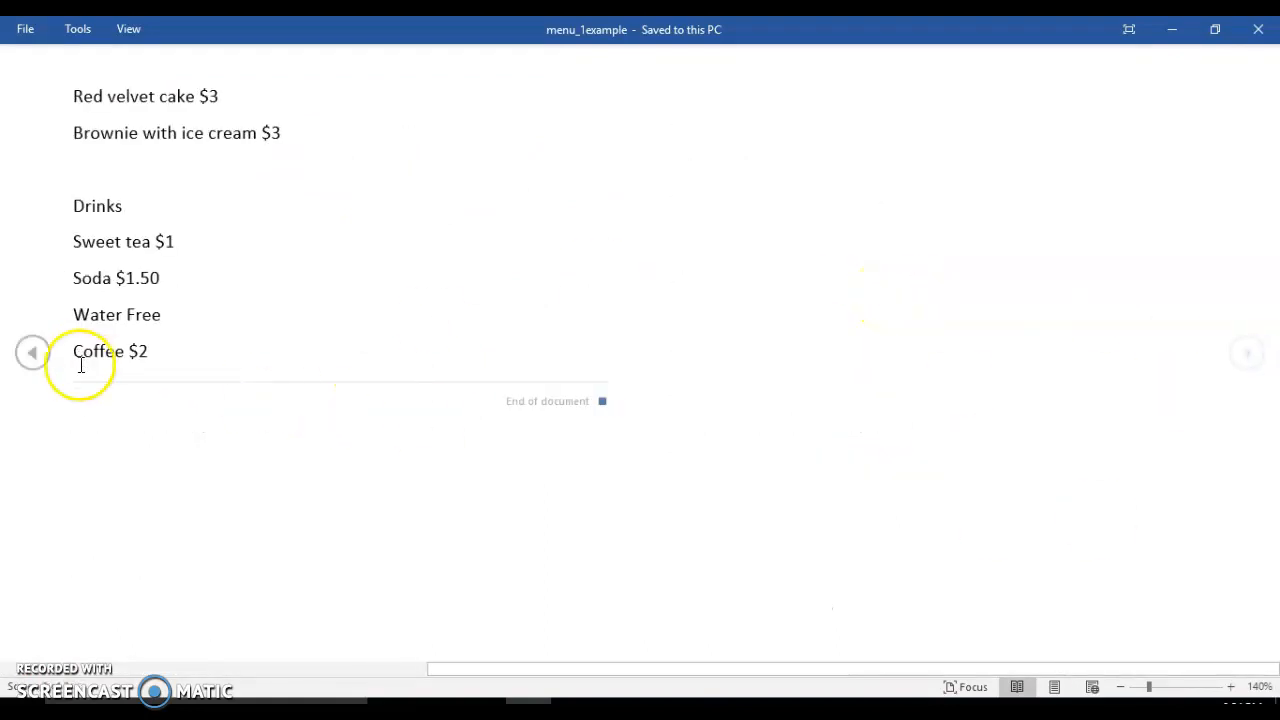
left_click(31, 355)
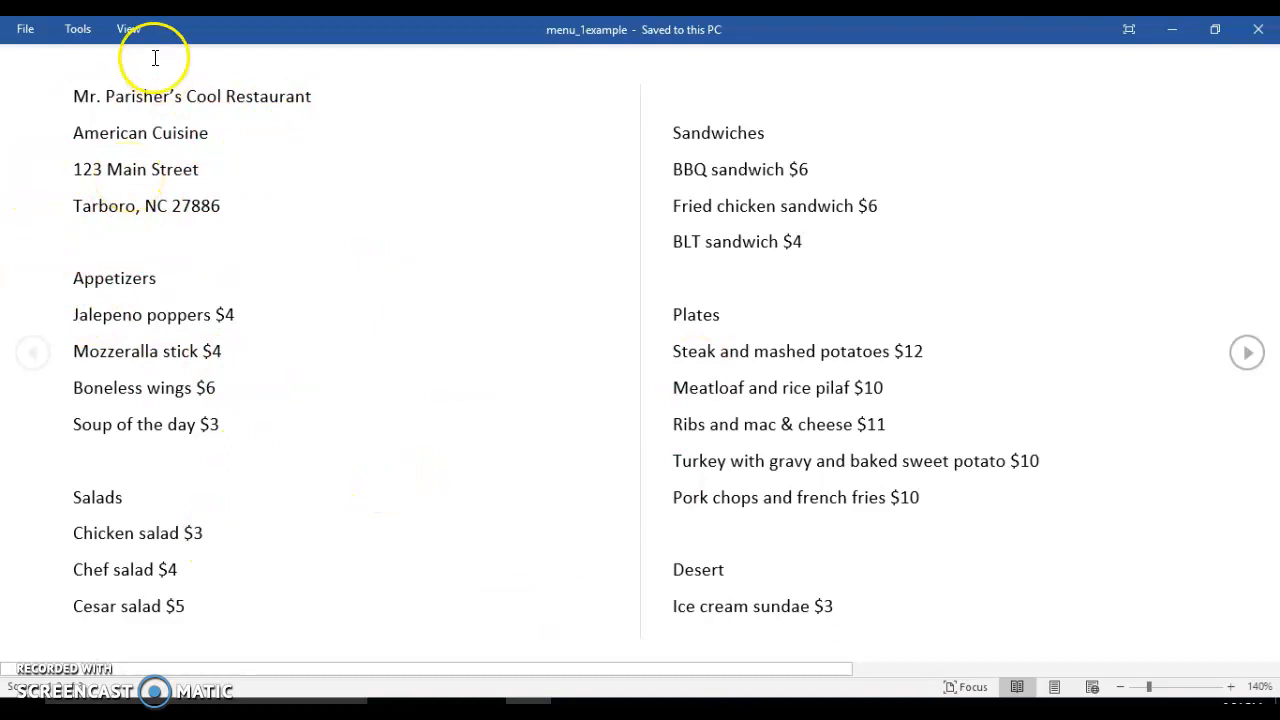
left_click(129, 38)
left_click(131, 40)
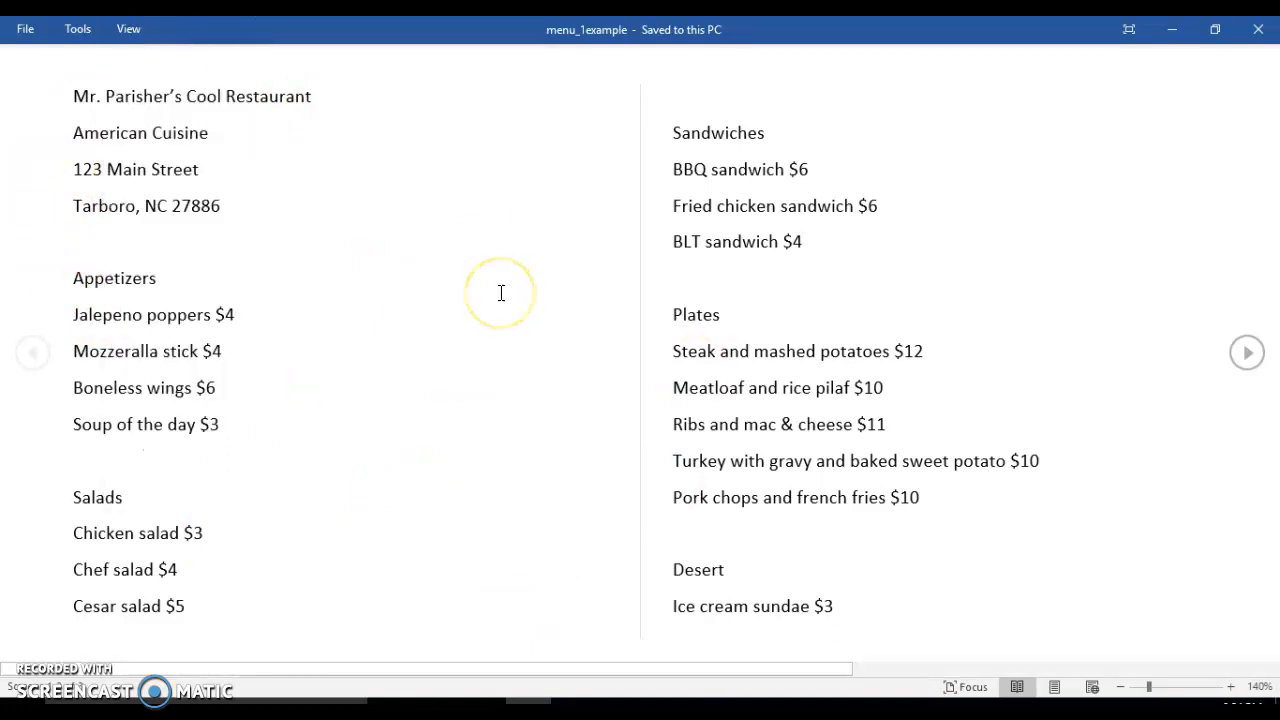
key("Escape")
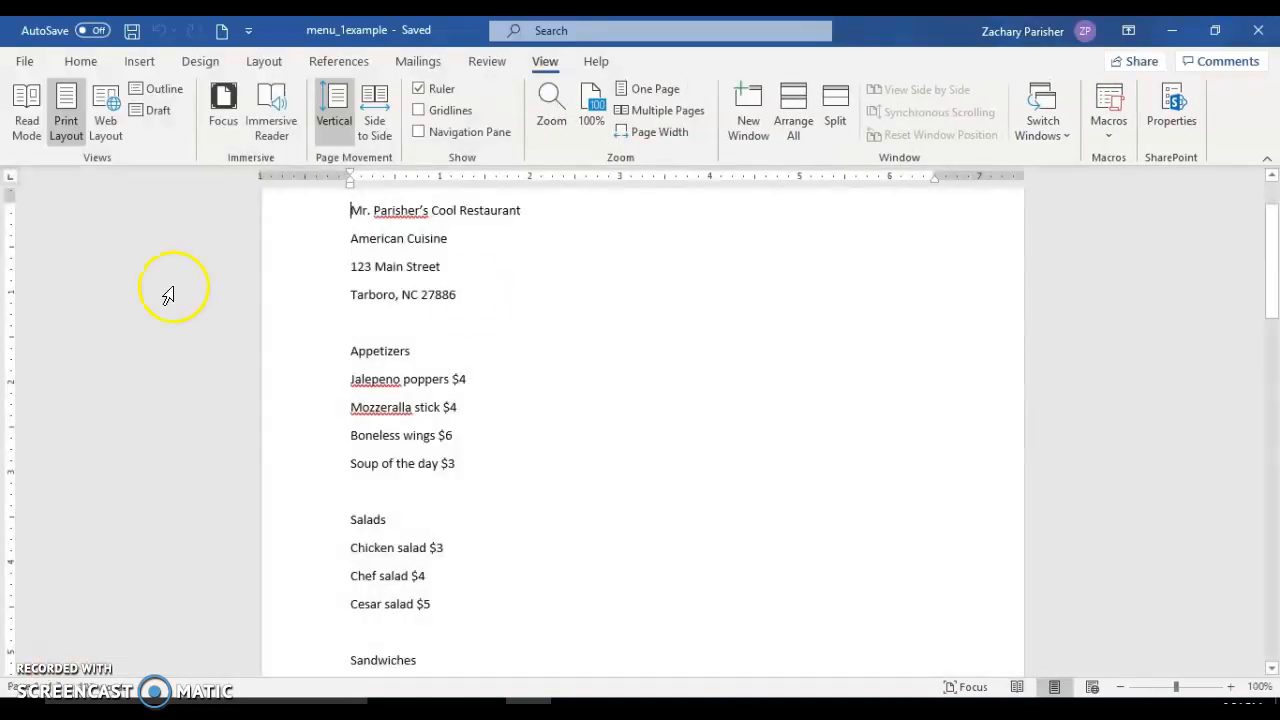
Preview the menu in Outline view and in Draft view, ending back in Print Layout.
left_click(165, 89)
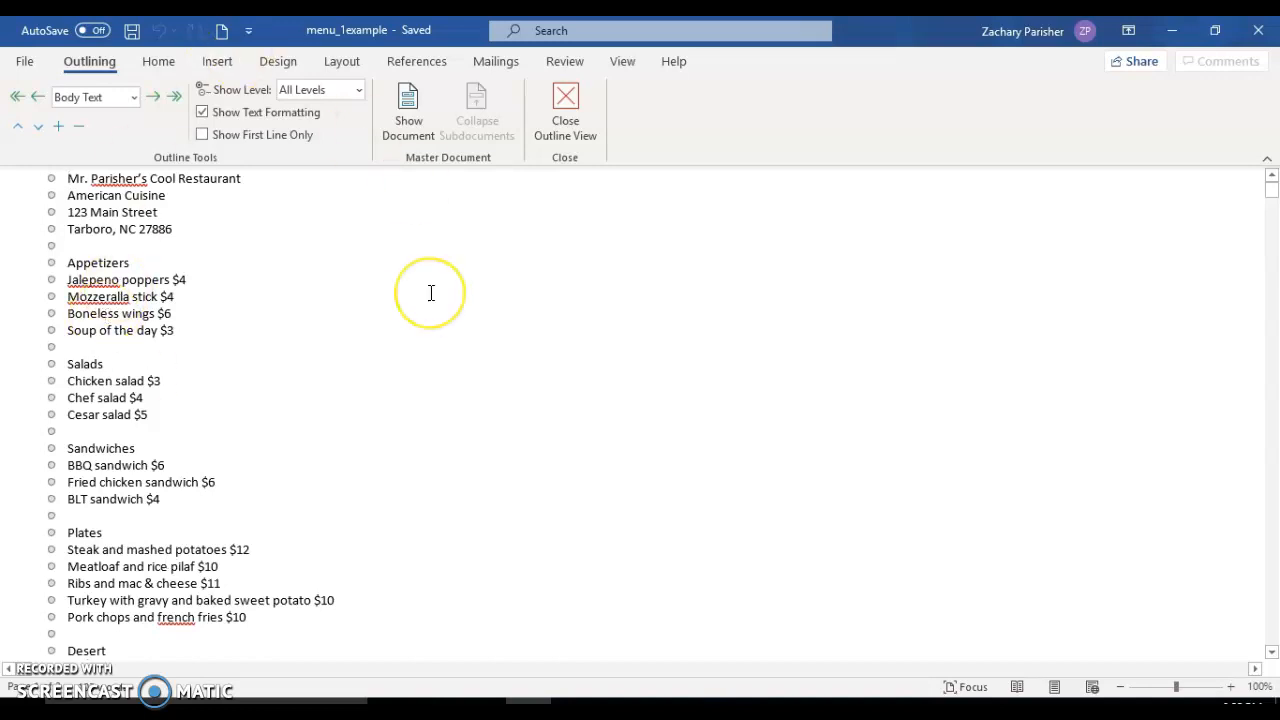
left_click(563, 134)
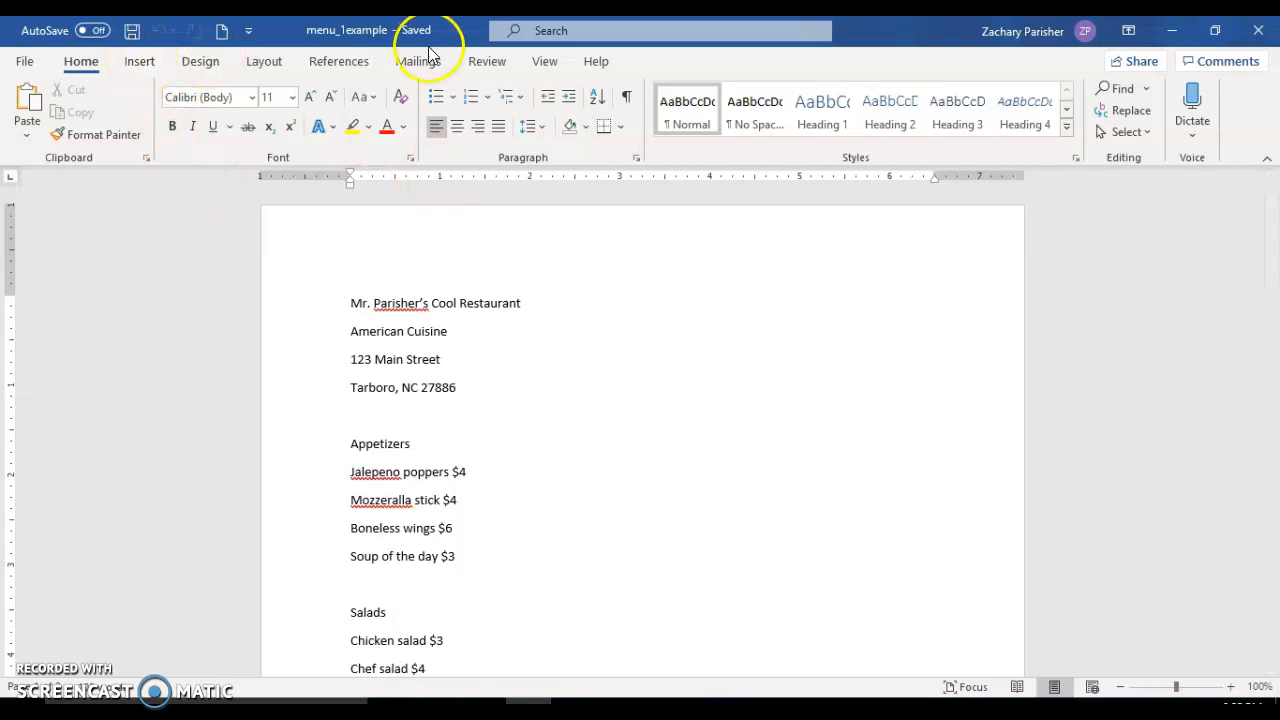
left_click(543, 64)
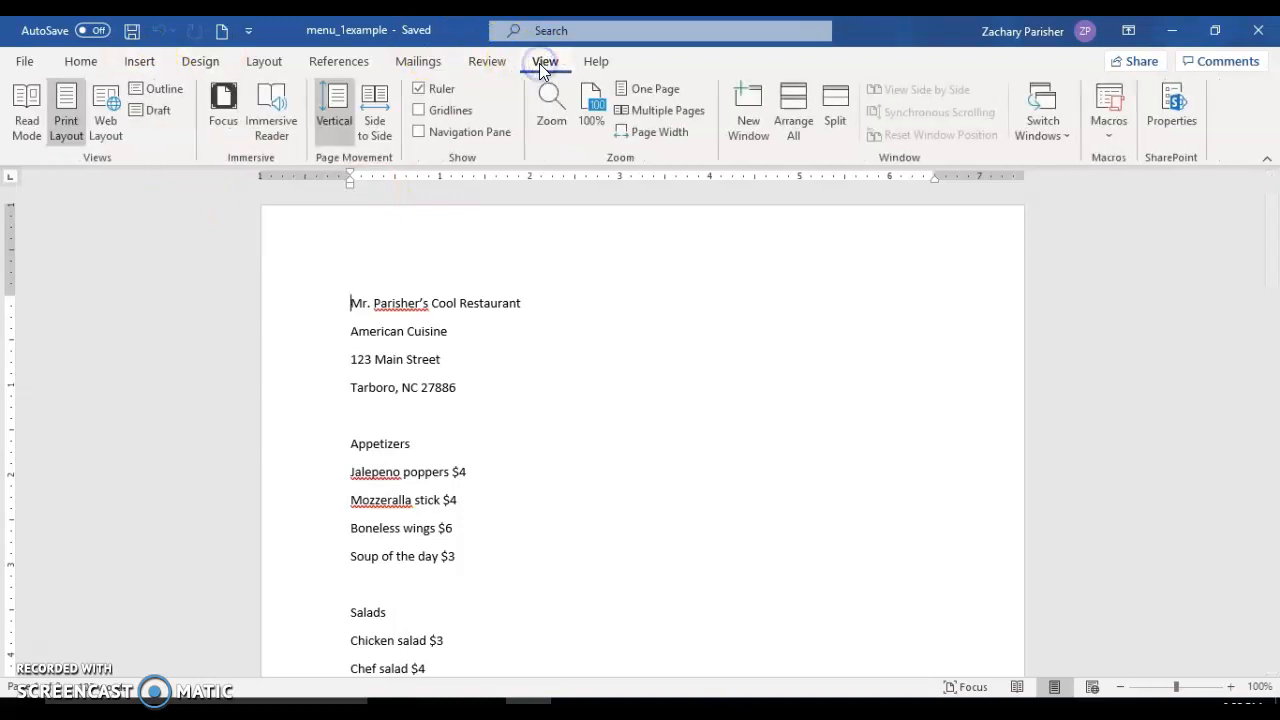
left_click(163, 112)
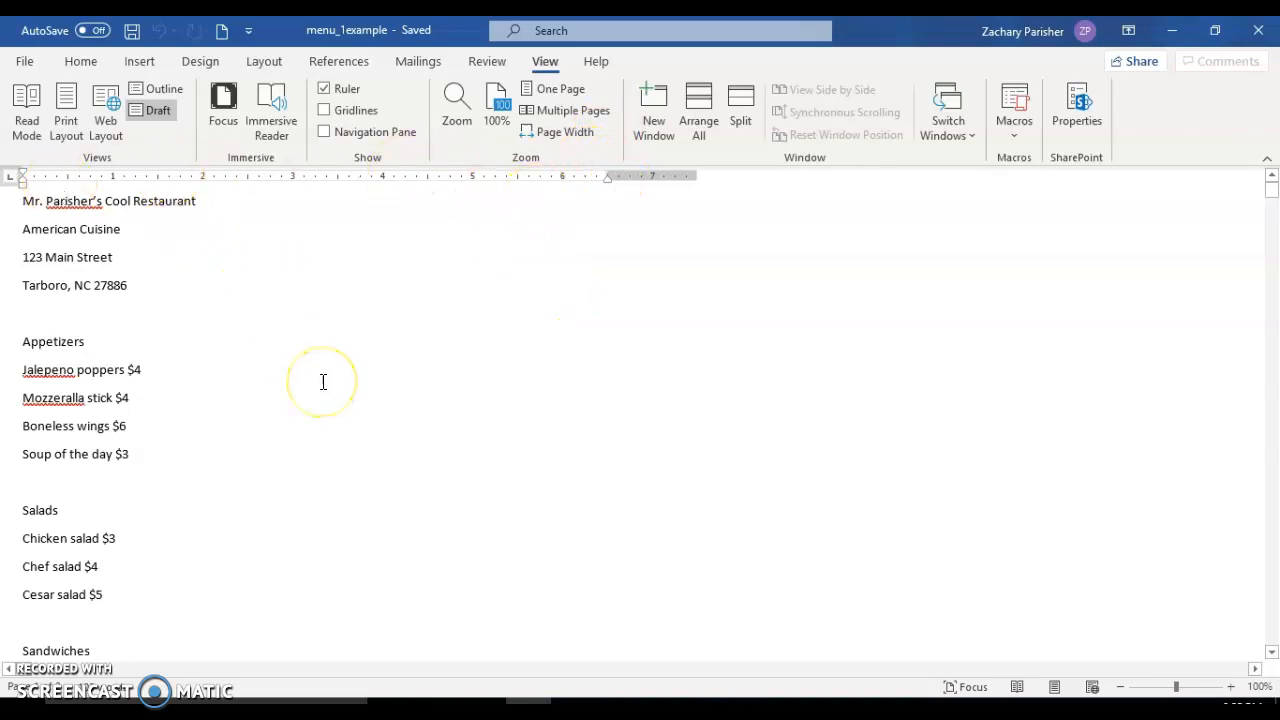
left_click_drag(1272, 200, 1254, 306)
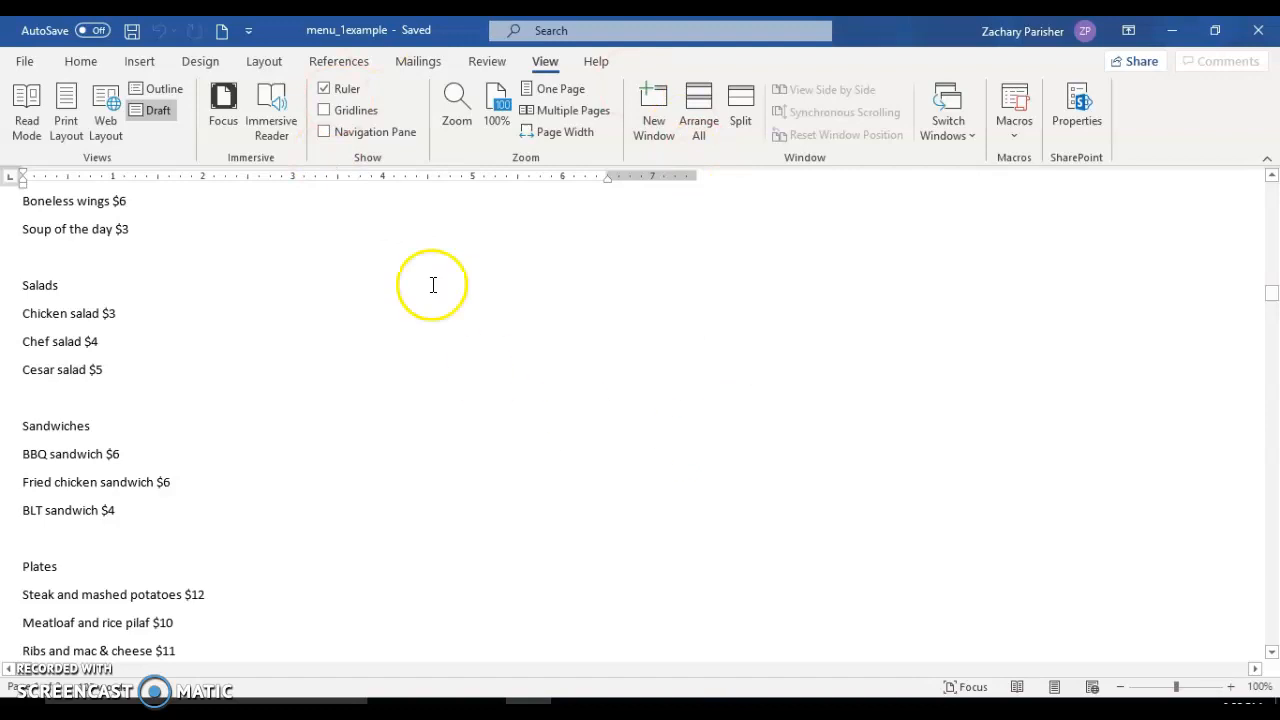
left_click(57, 127)
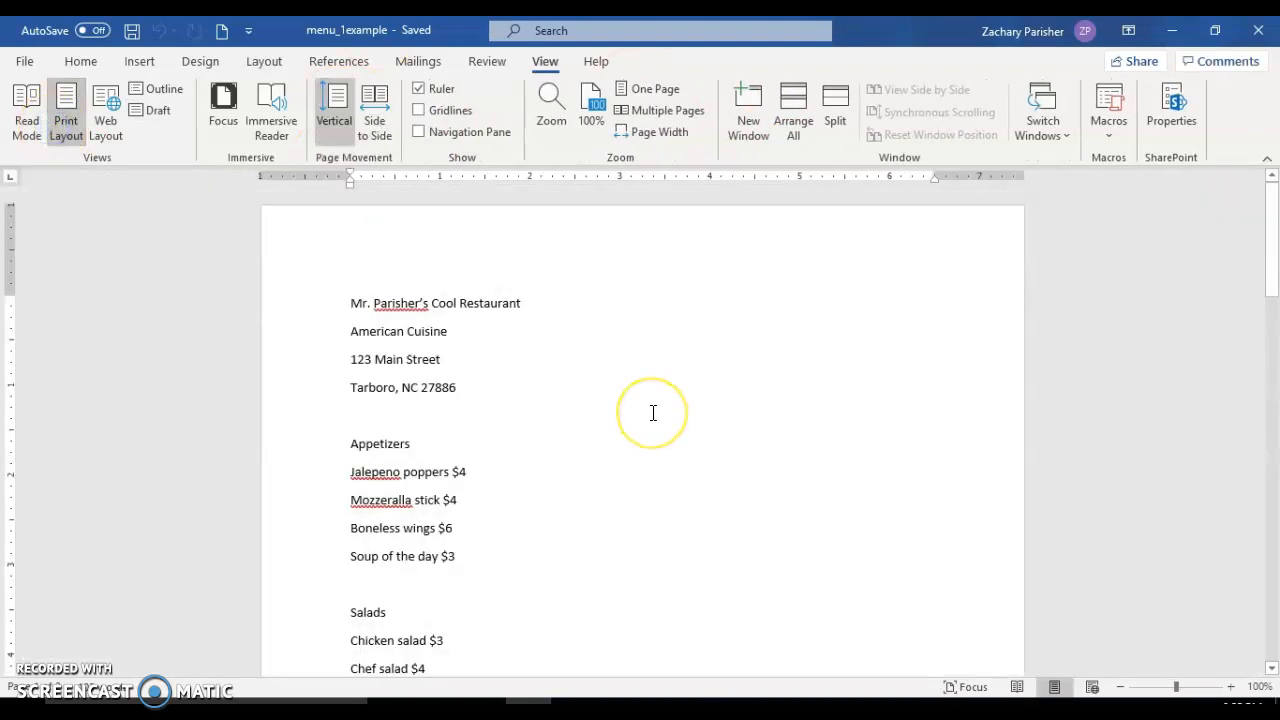
scroll(653, 413, "down", 1)
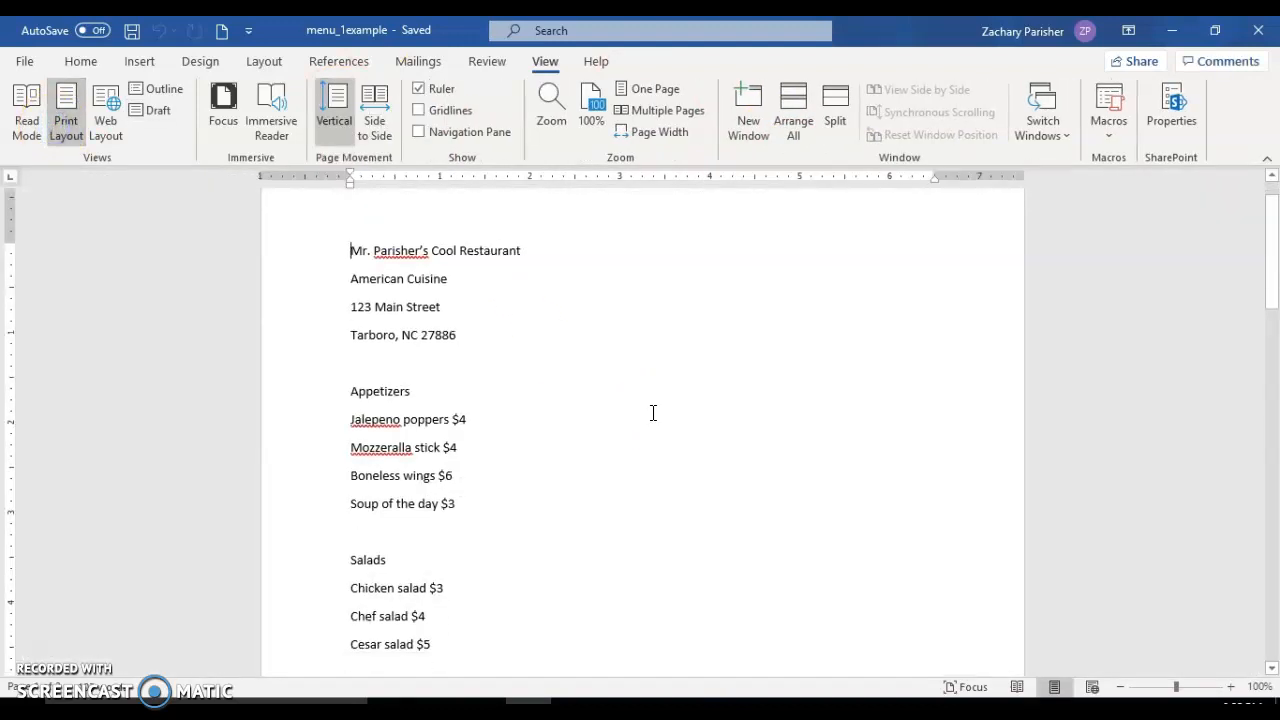
left_click(27, 62)
left_click(27, 67)
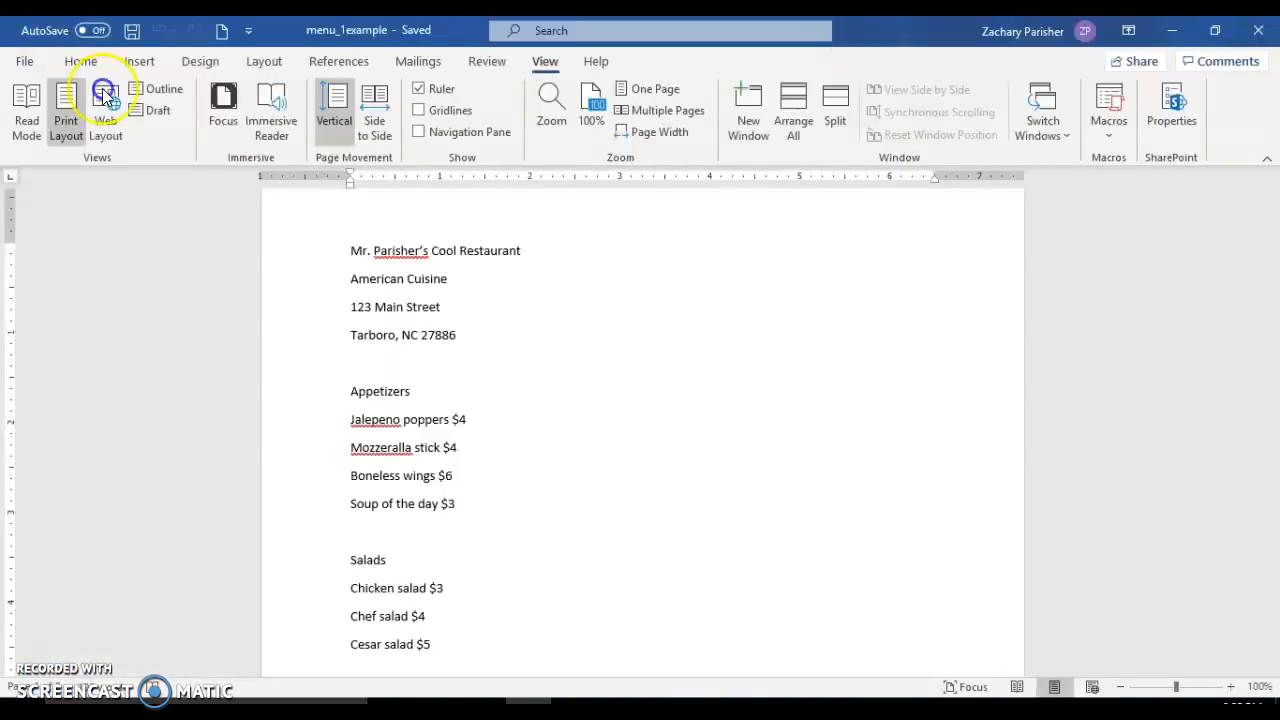
left_click(81, 62)
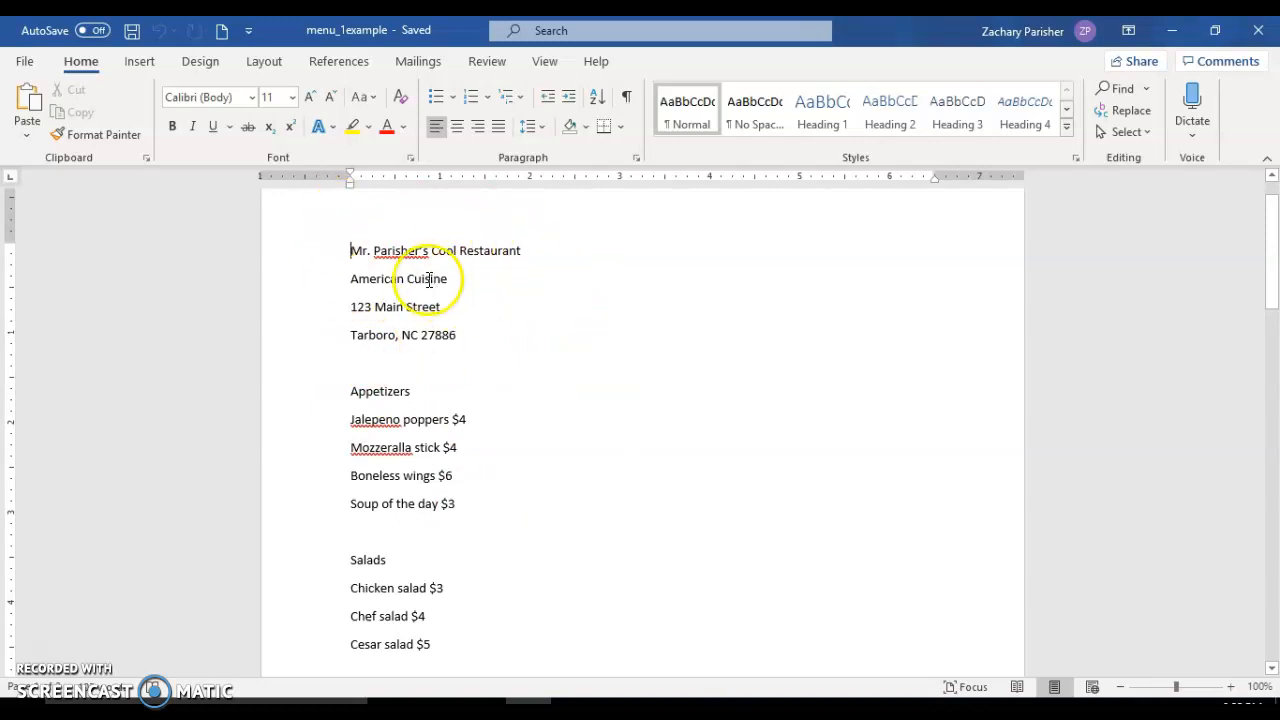
left_click(97, 134)
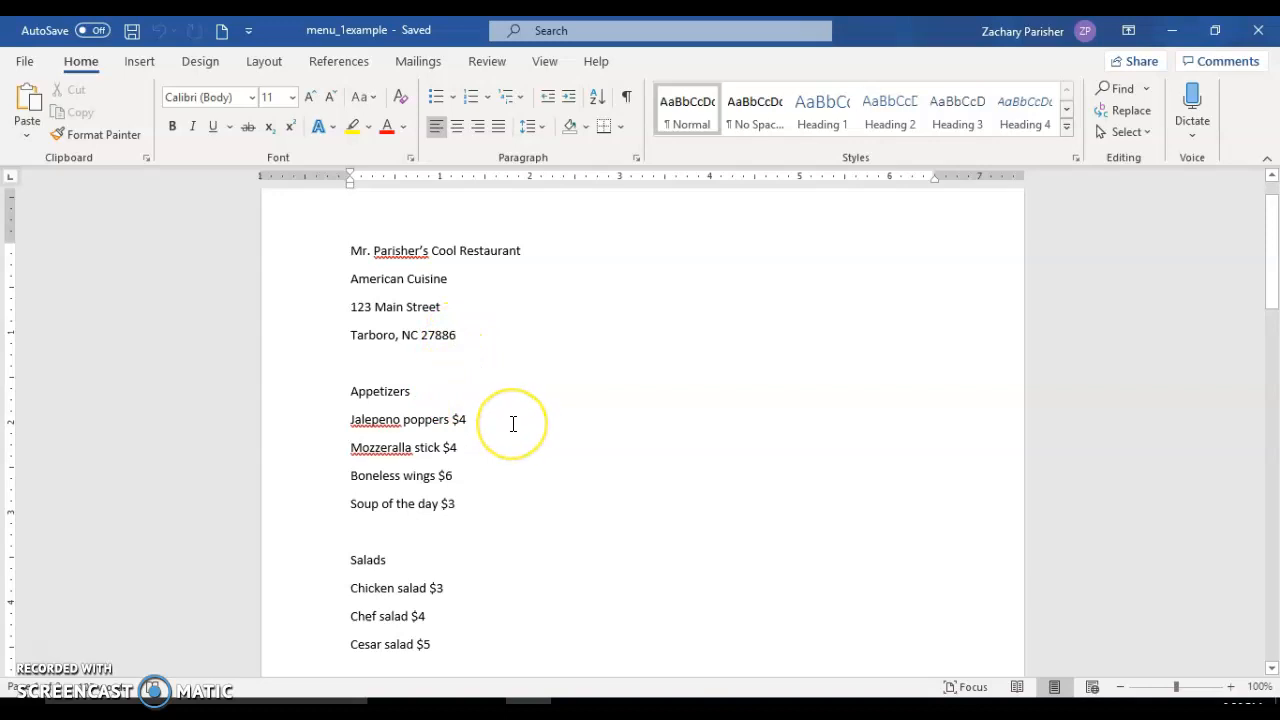
Cut the Boneless wings $6 line from the Appetizers section.
scroll(512, 424, "down", 3)
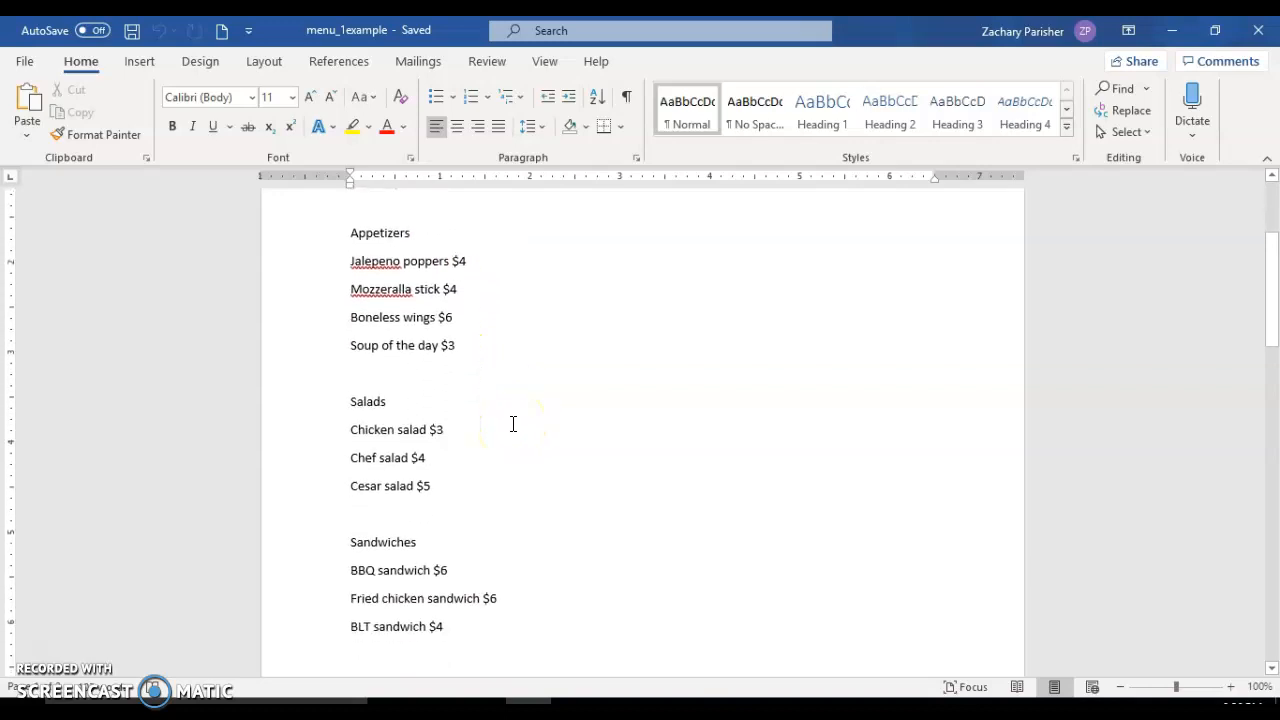
scroll(512, 424, "down", 1)
left_click(456, 270)
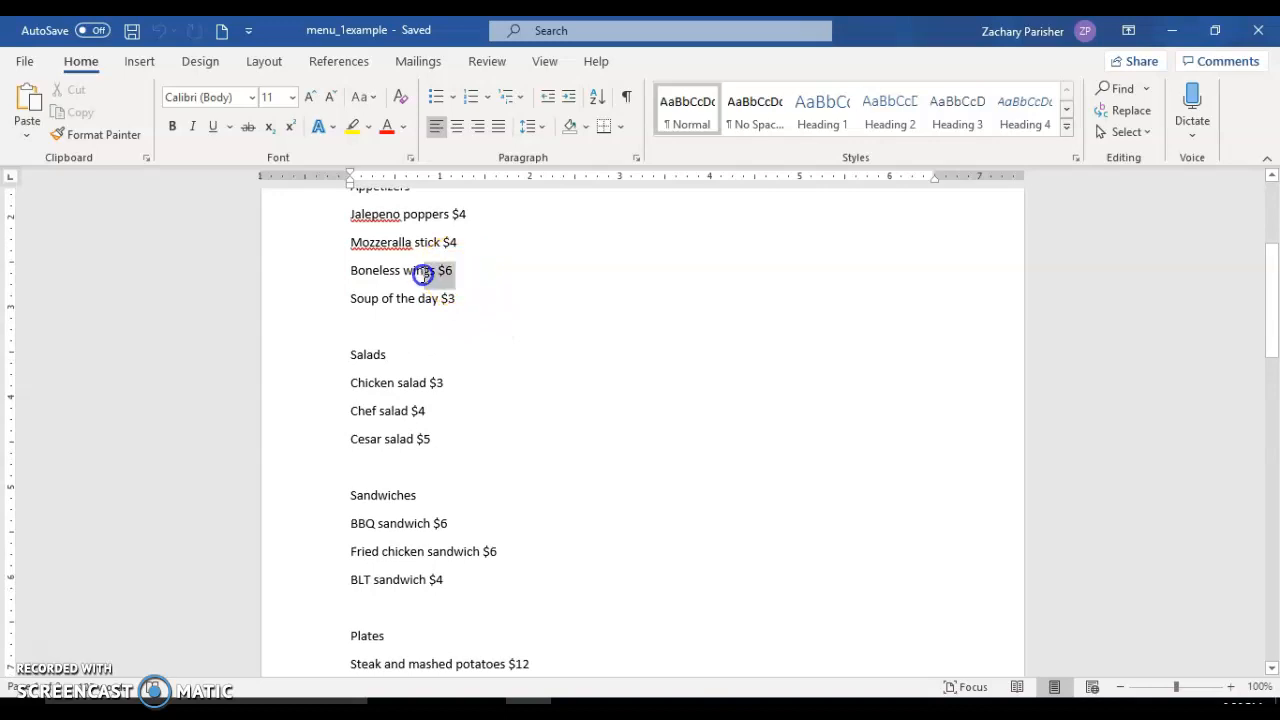
left_click_drag(414, 275, 357, 283)
scroll(360, 283, "up", 2)
scroll(362, 283, "down", 3)
scroll(363, 280, "up", 2)
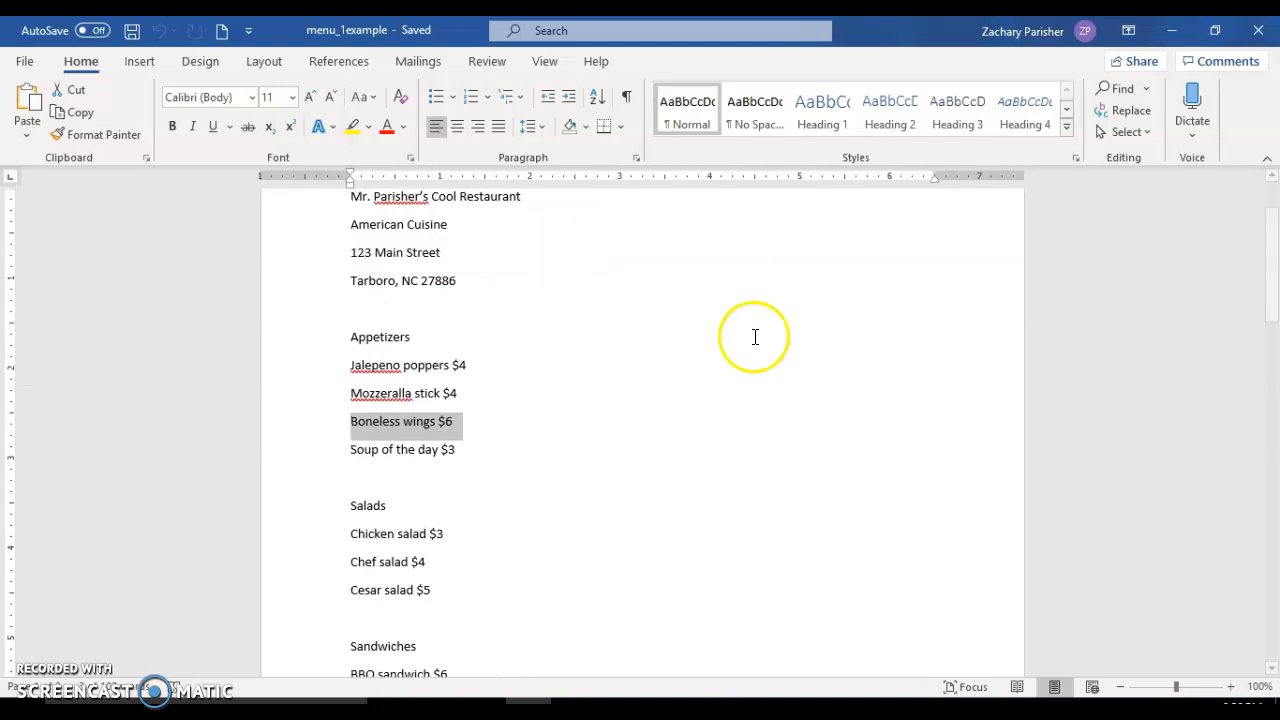
left_click(80, 90)
Paste the cut line into the blank line below Pork chops and french fries in Plates, using Keep Source Formatting.
scroll(549, 370, "down", 3)
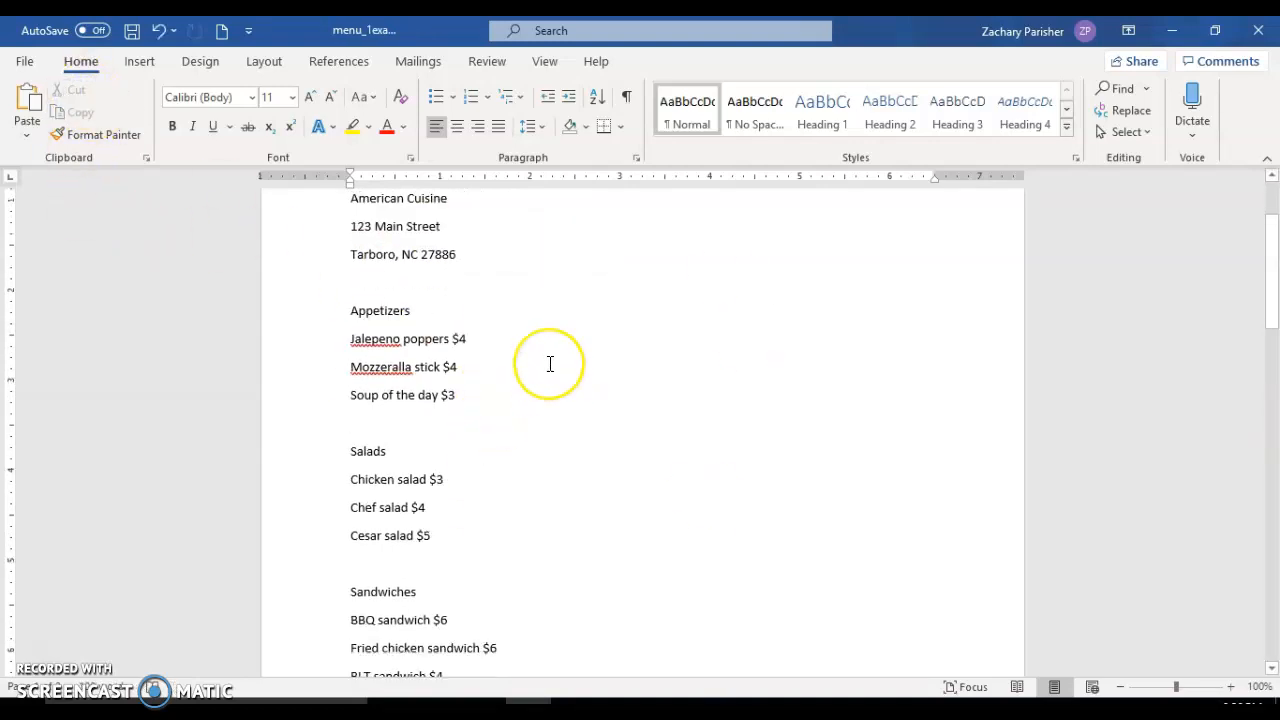
scroll(549, 364, "down", 10)
scroll(549, 364, "up", 3)
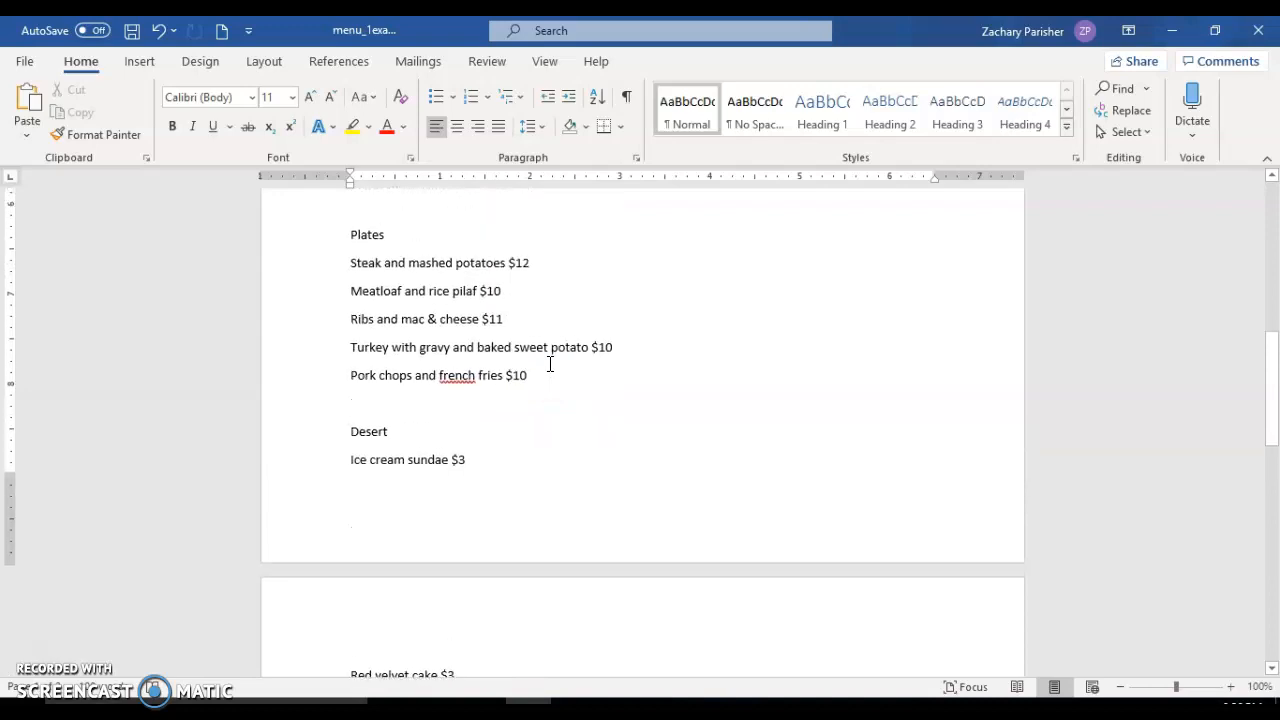
left_click(368, 400)
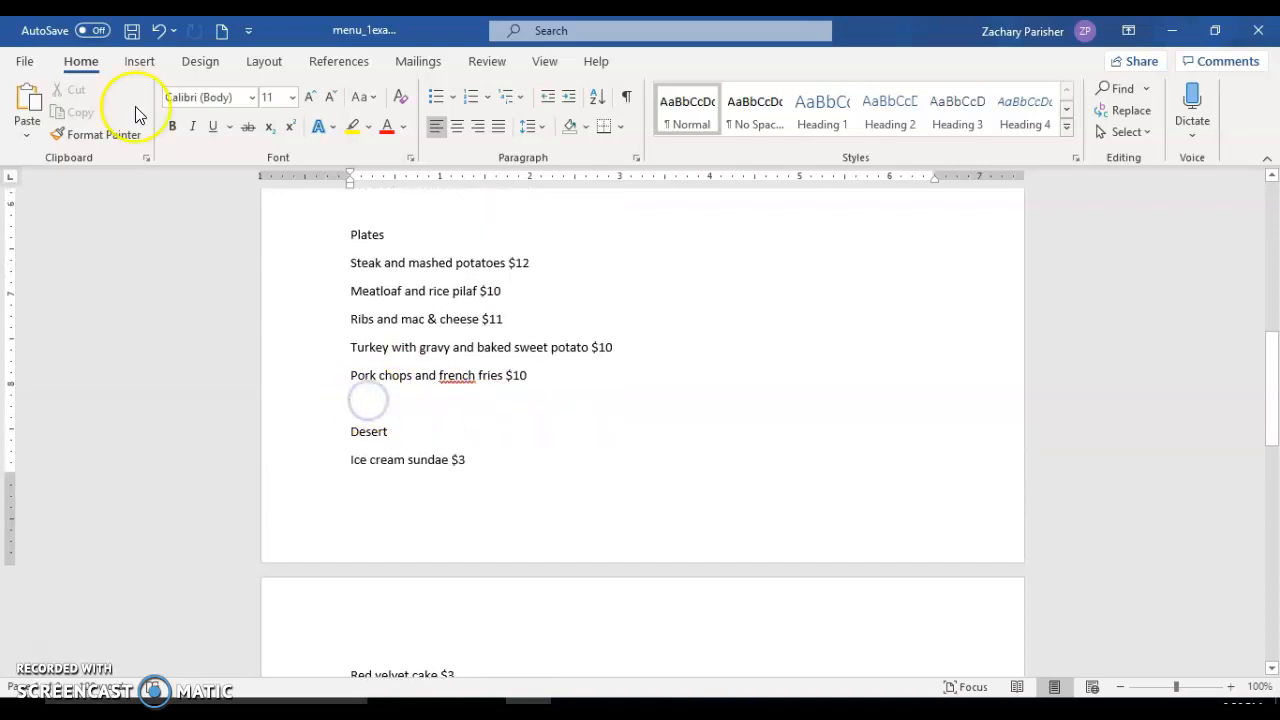
left_click(32, 108)
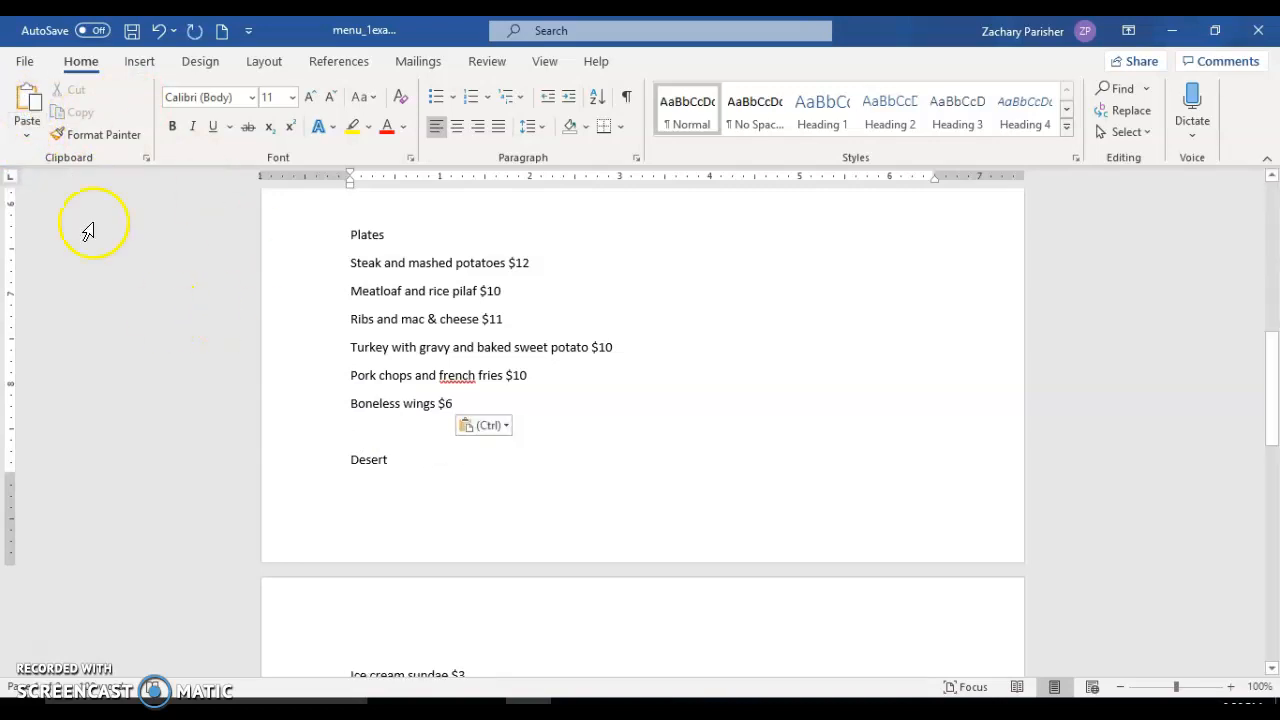
left_click(27, 135)
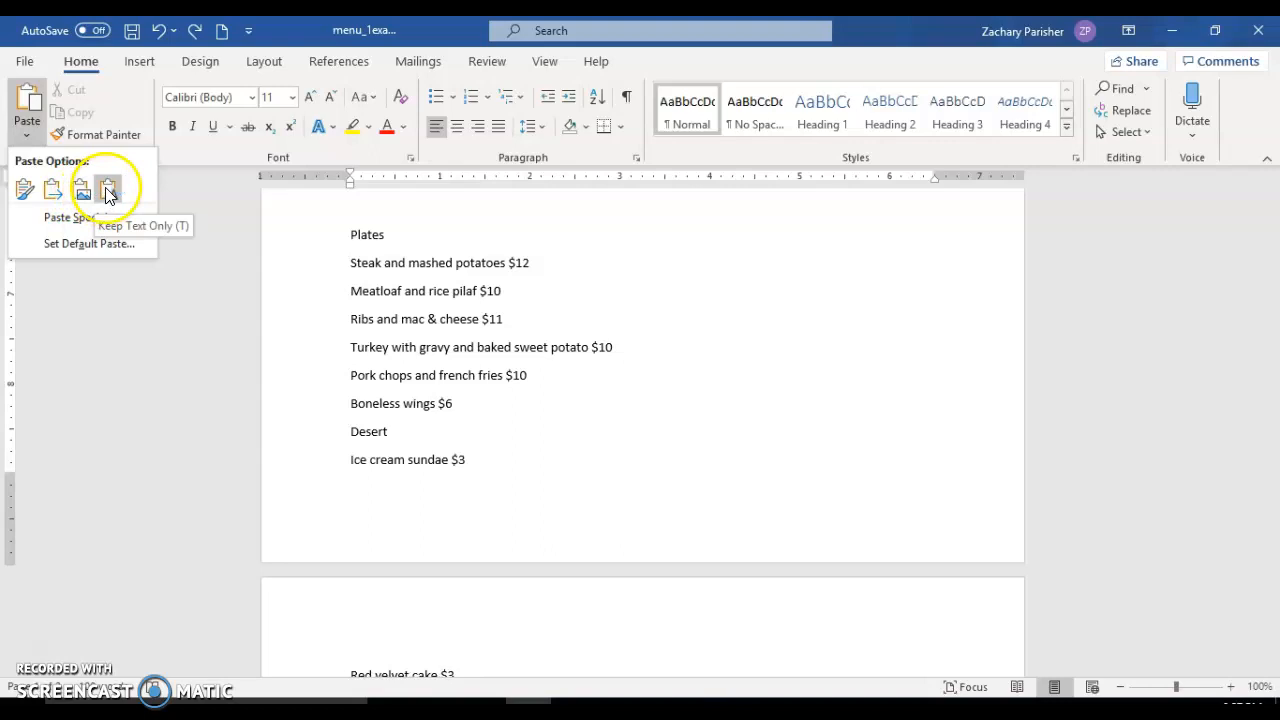
left_click(27, 196)
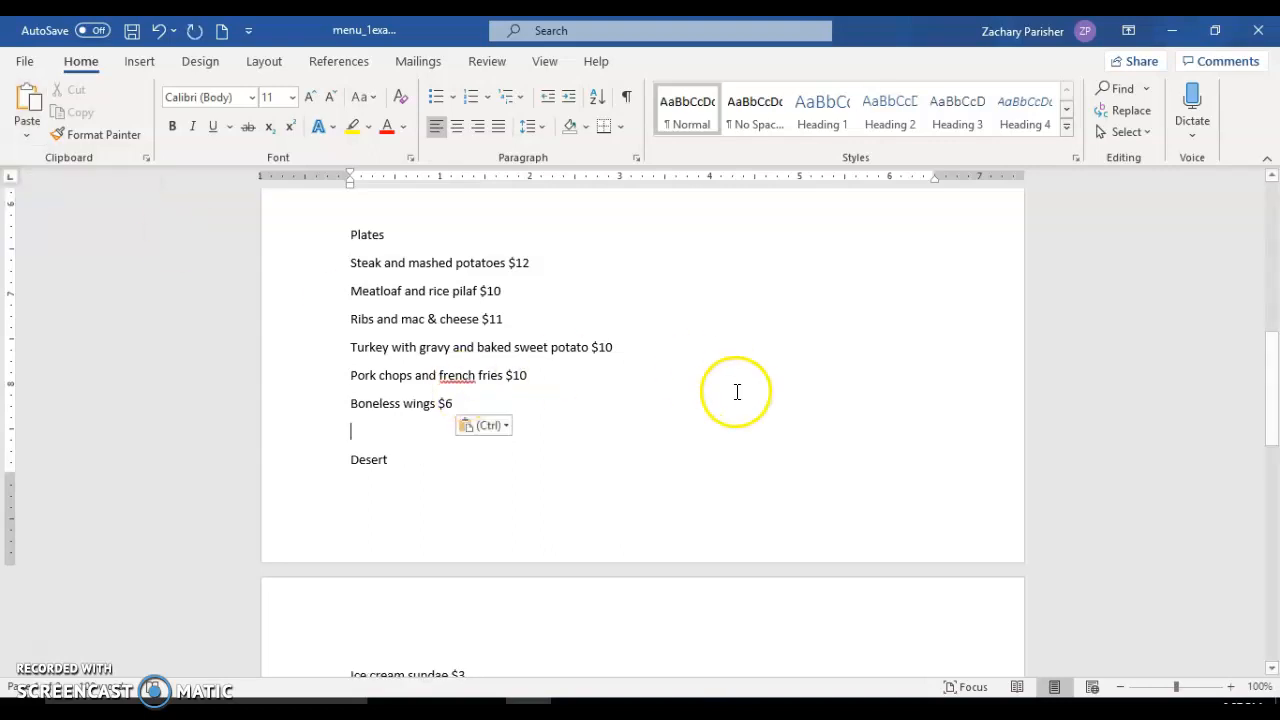
Copy the restaurant name line at the start of the menu.
scroll(512, 274, "up", 10)
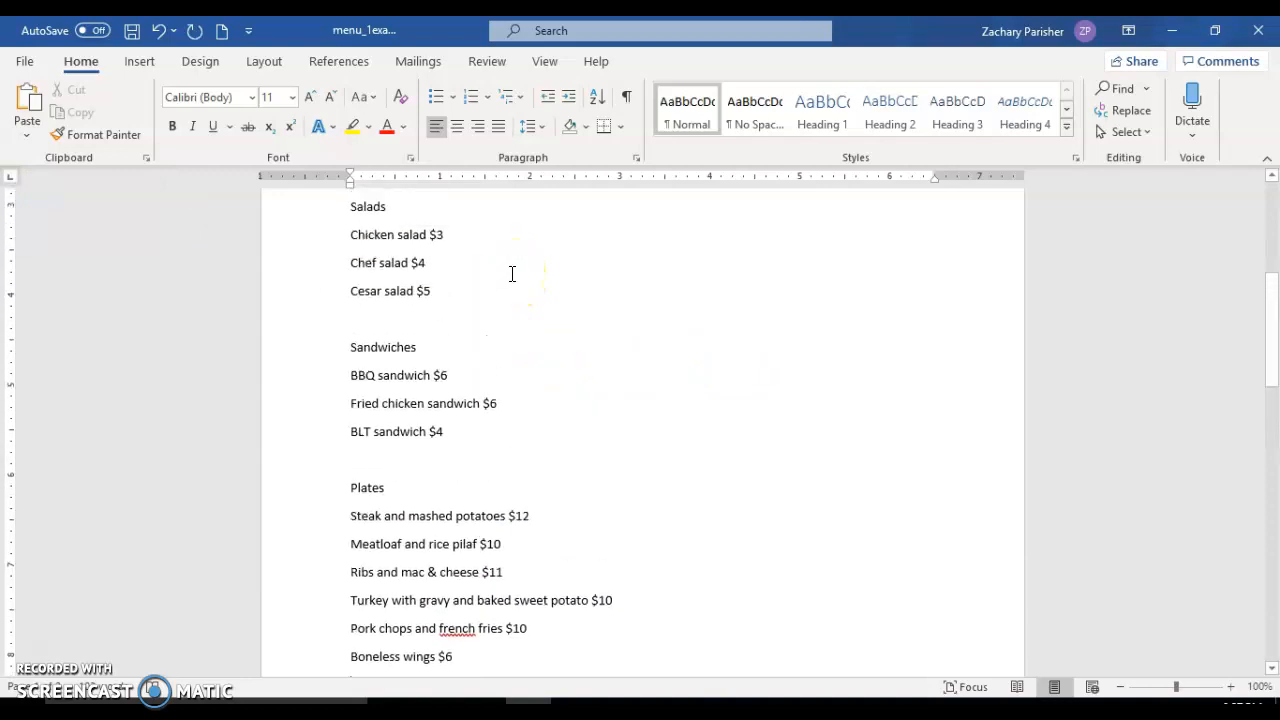
left_click(443, 387)
left_click(528, 301)
left_click(322, 300)
left_click(82, 113)
Paste the copied restaurant name at the end of the menu, leaving one blank line below Coffee $2.
scroll(531, 400, "down", 15)
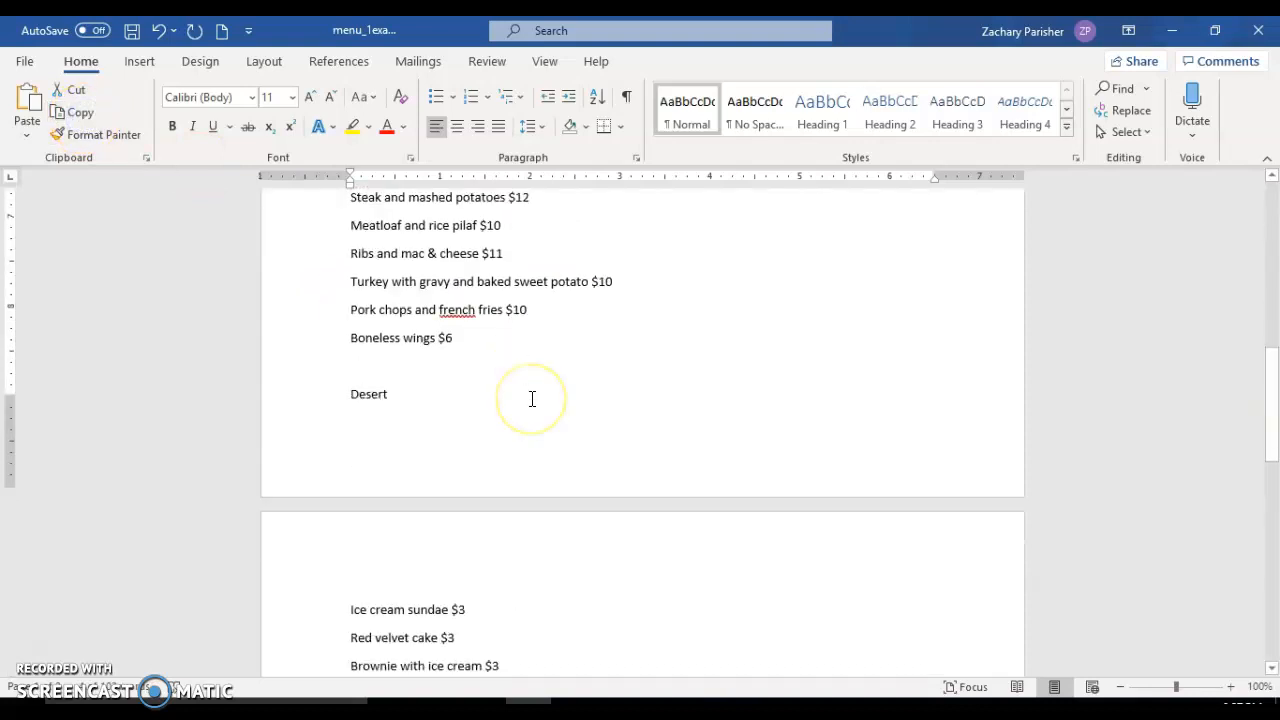
left_click(427, 453)
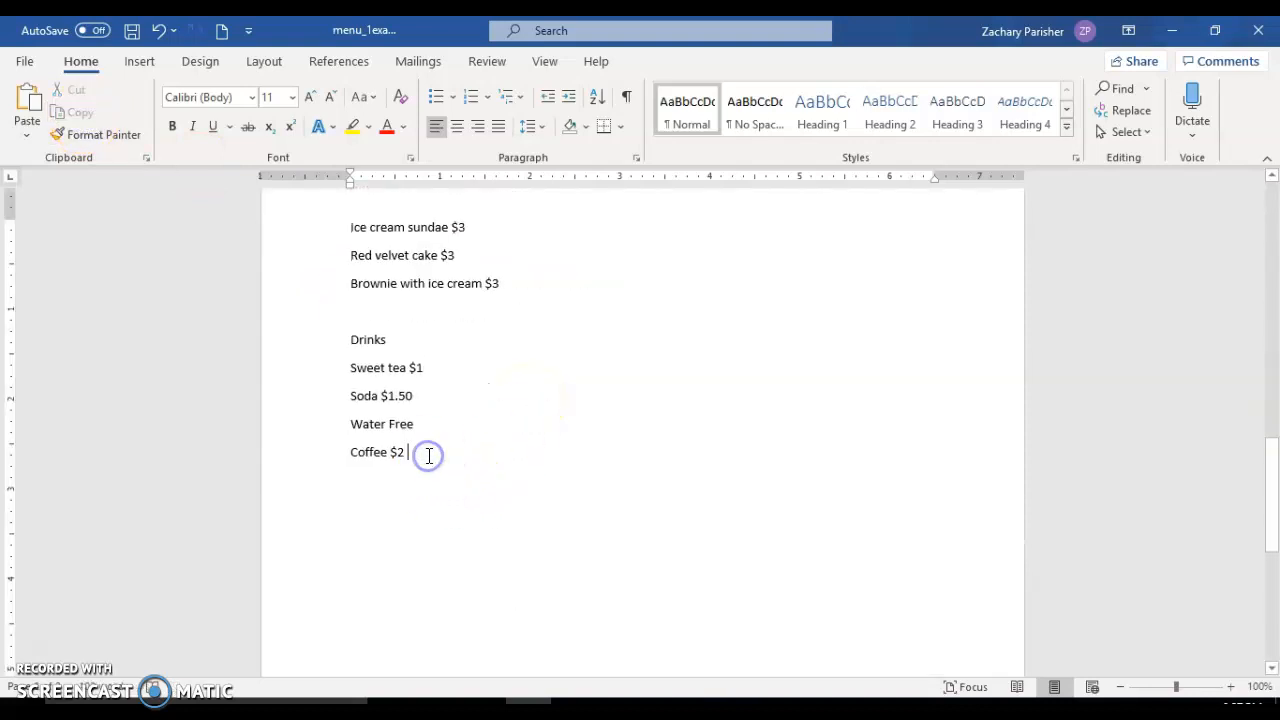
key("Return")
key("Return")
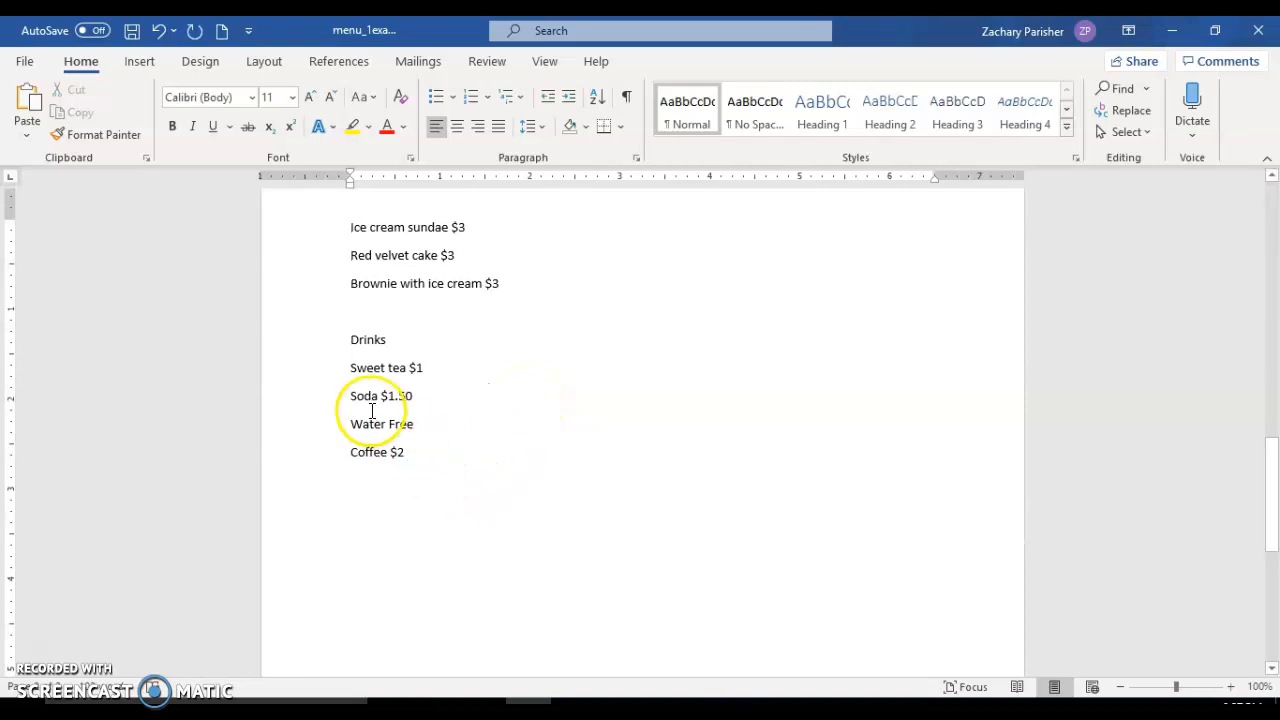
left_click(35, 100)
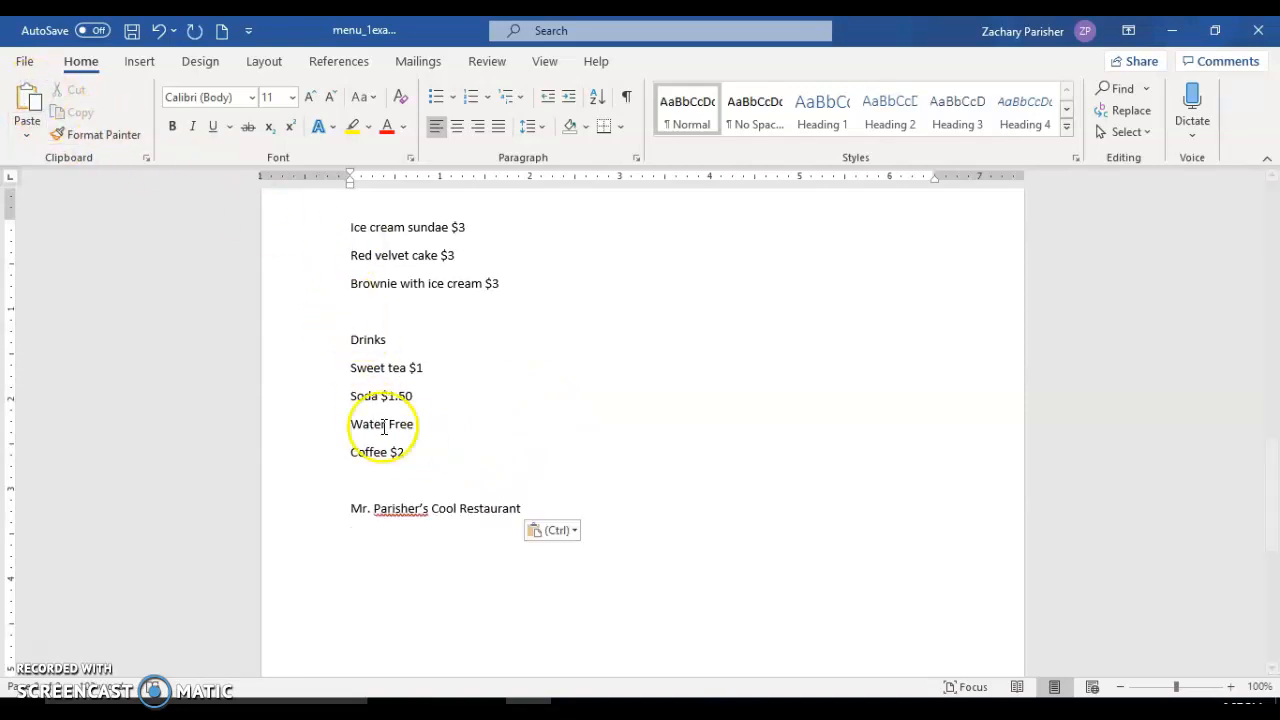
Return to the start of the menu, view the items held on the Office Clipboard, and dismiss the clipboard list.
scroll(514, 569, "up", 3)
scroll(516, 570, "up", 18)
scroll(516, 570, "down", 2)
scroll(516, 570, "up", 2)
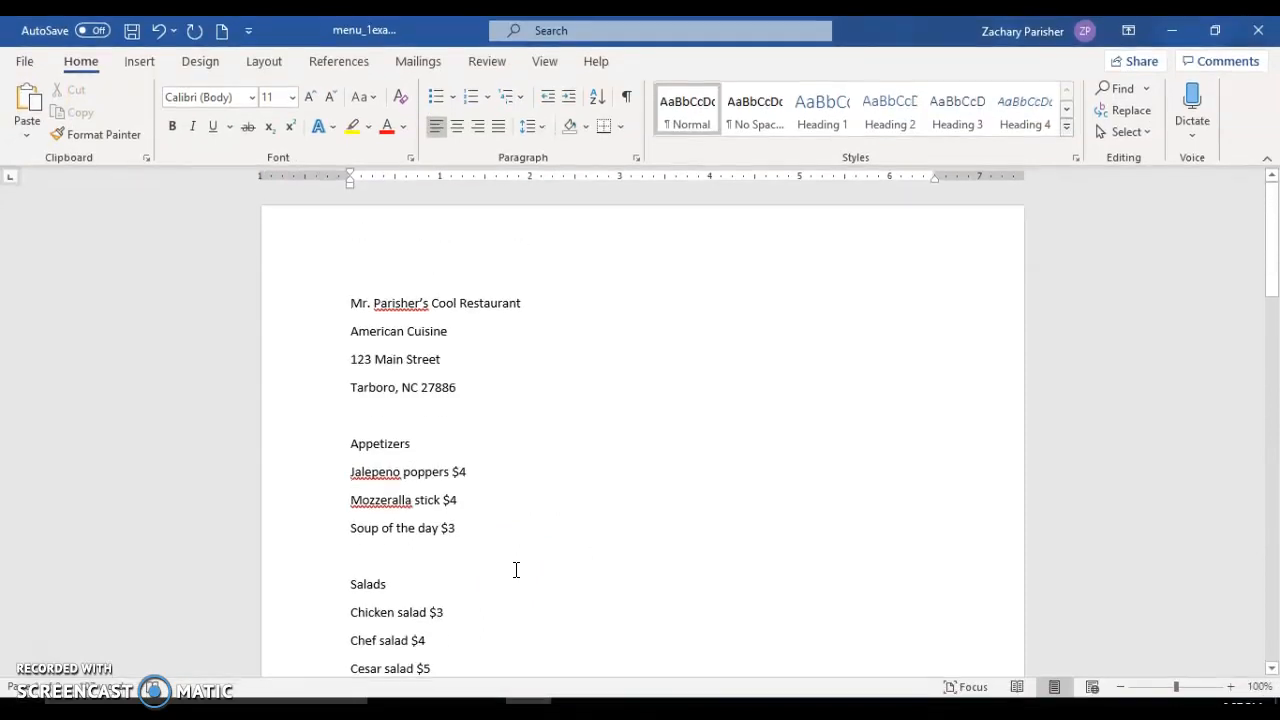
left_click(147, 160)
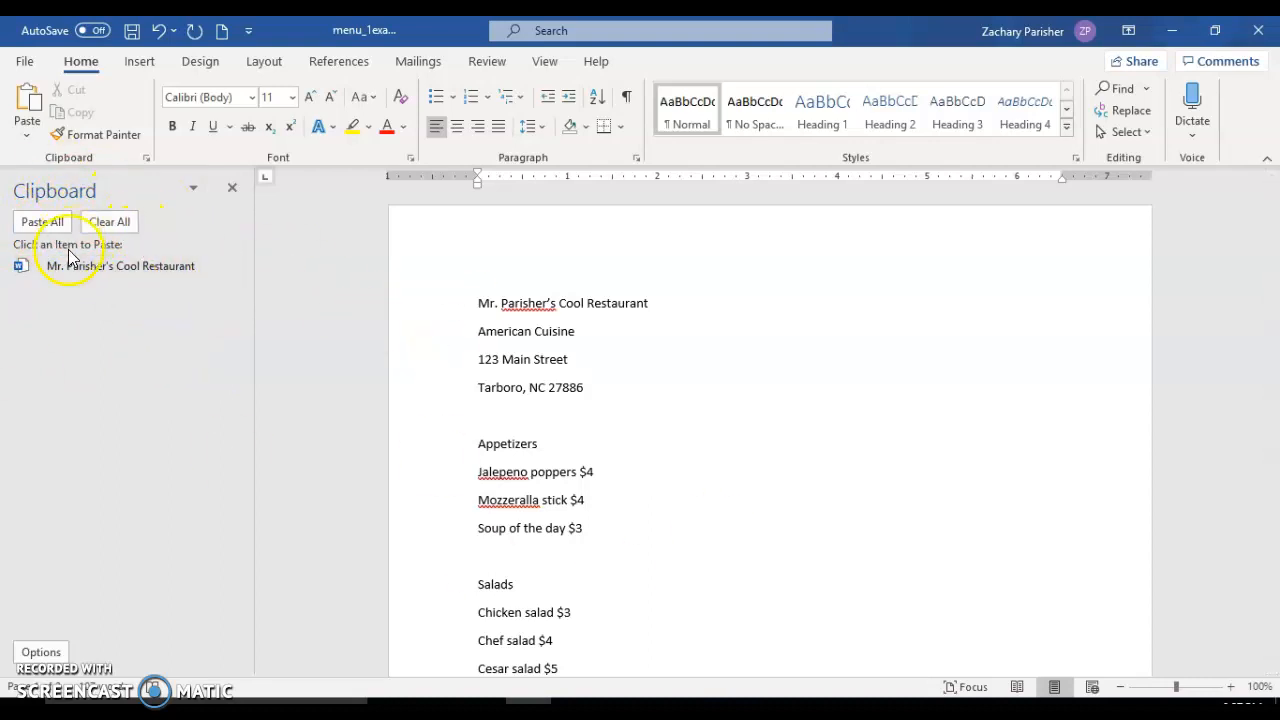
left_click(232, 190)
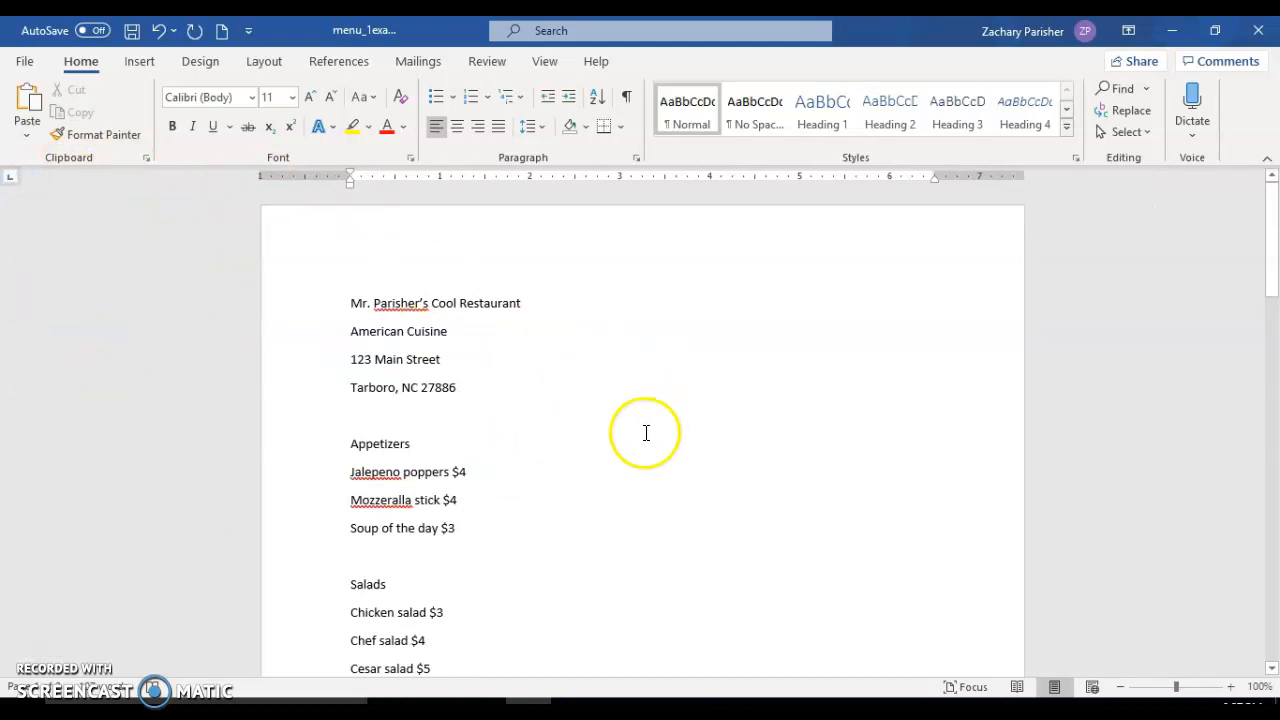
Search the menu for the word wings and close the search when done.
left_click(1133, 92)
left_click(1126, 91)
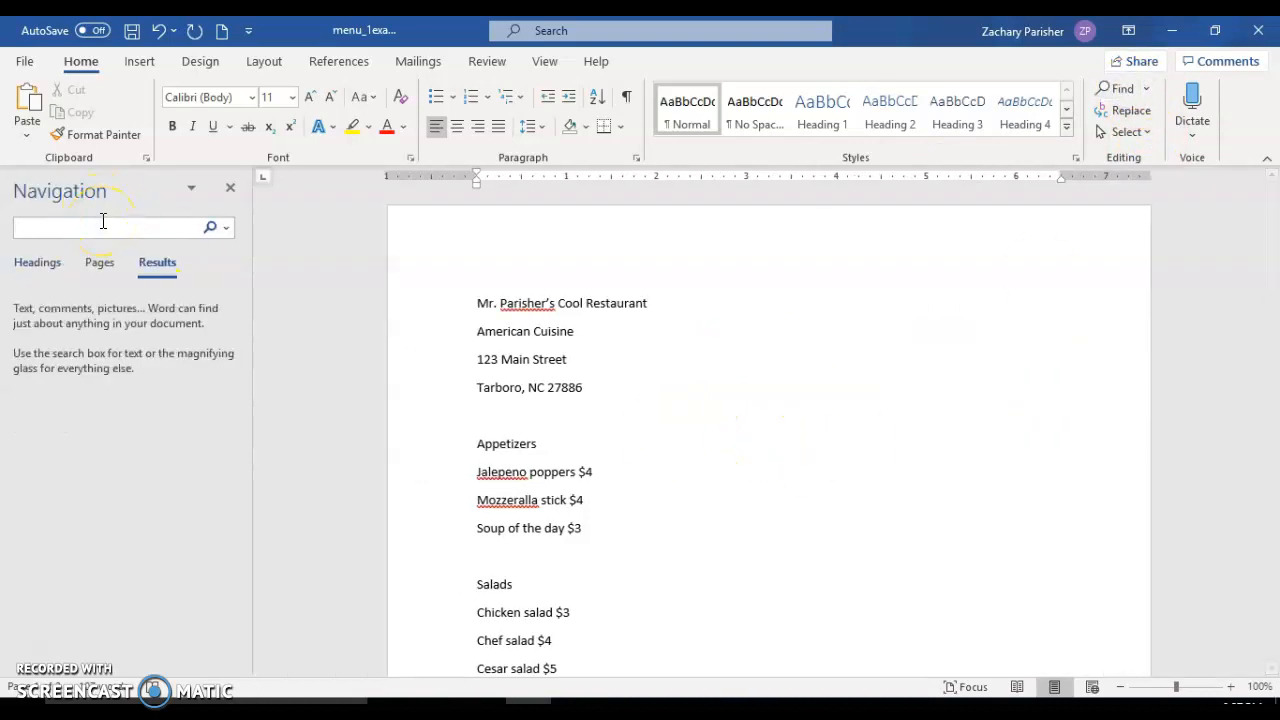
type("wings")
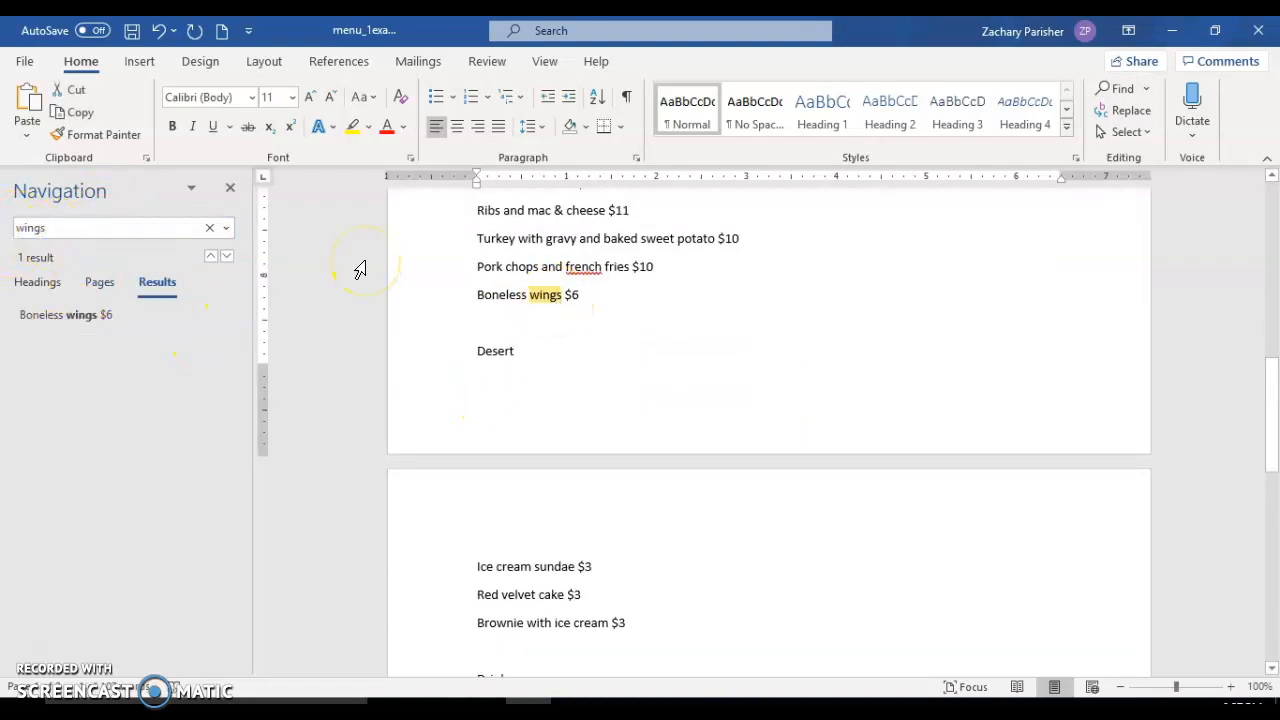
left_click(231, 189)
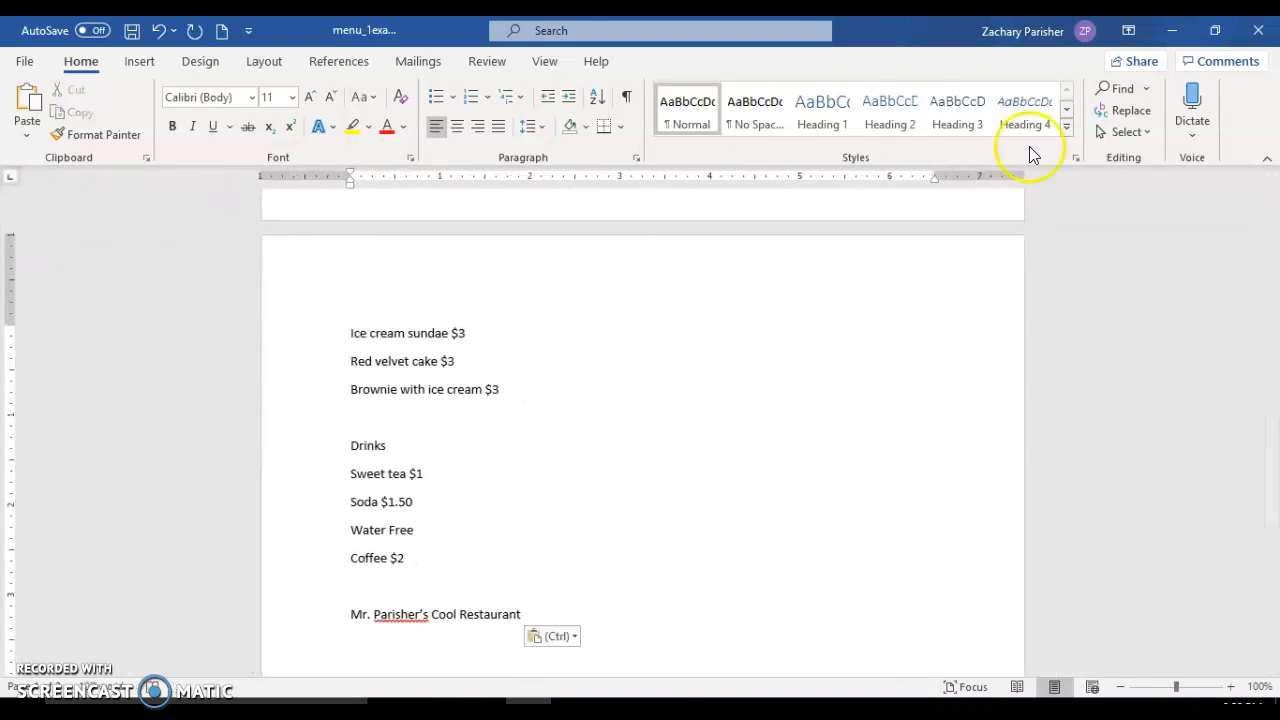
Use Find and Replace to change the word Boneless to Buffalo in the wings item under Plates.
left_click(1123, 106)
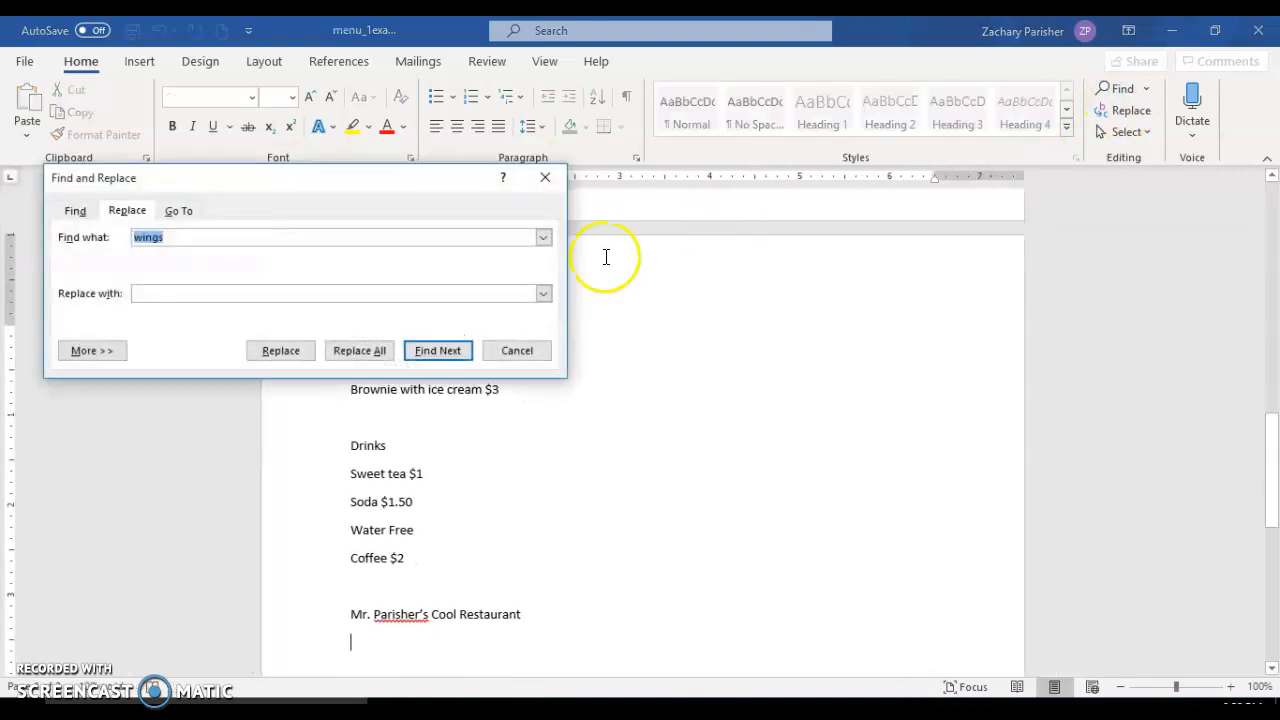
left_click_drag(364, 176, 921, 283)
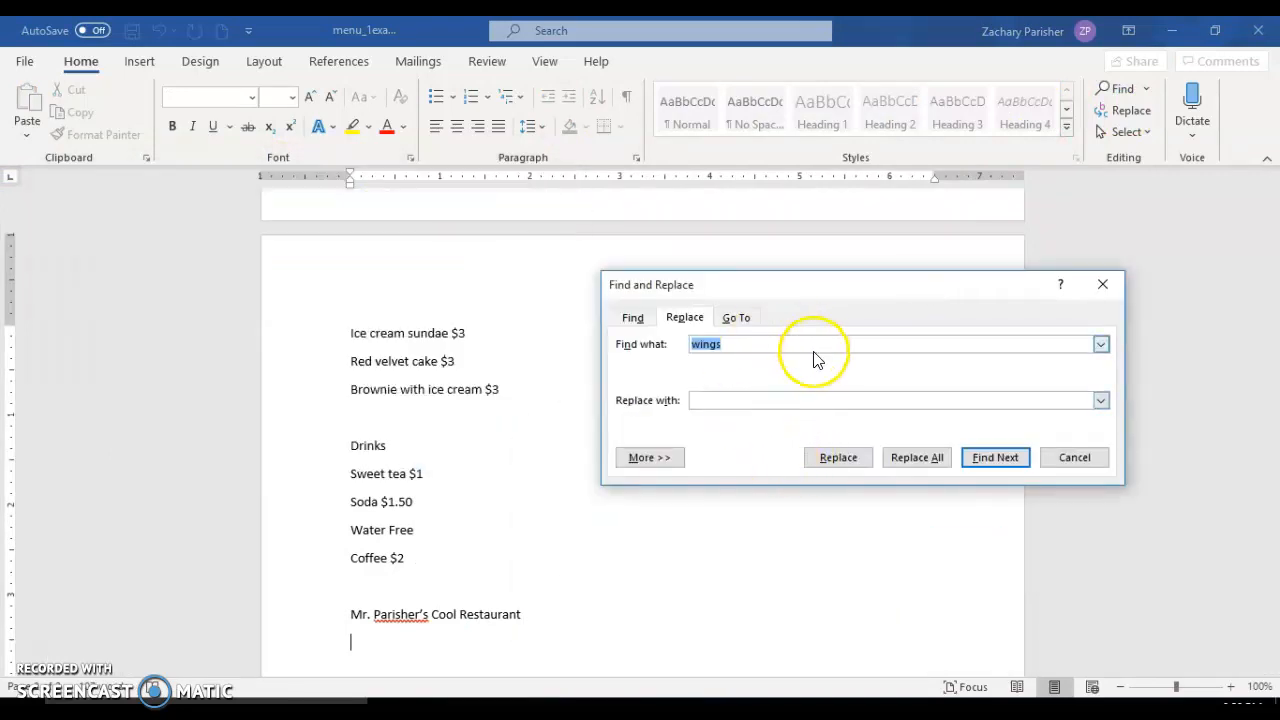
left_click(409, 341)
scroll(412, 365, "up", 5)
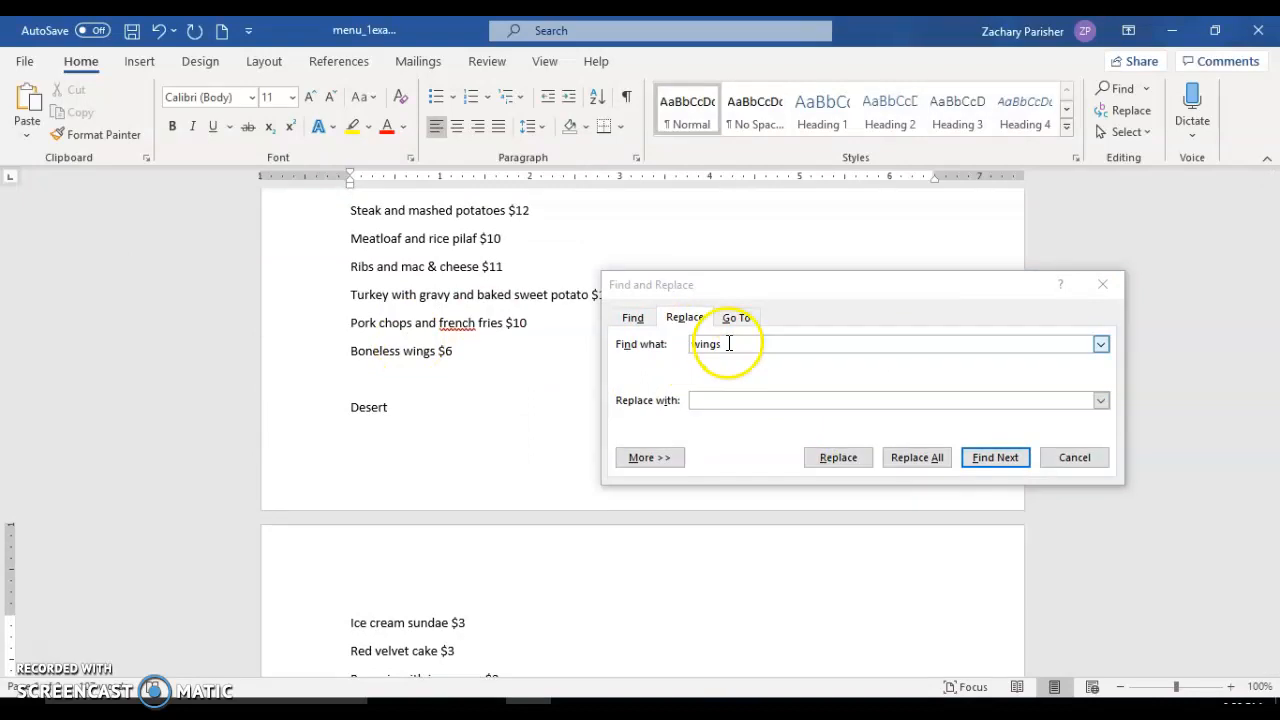
left_click(696, 350)
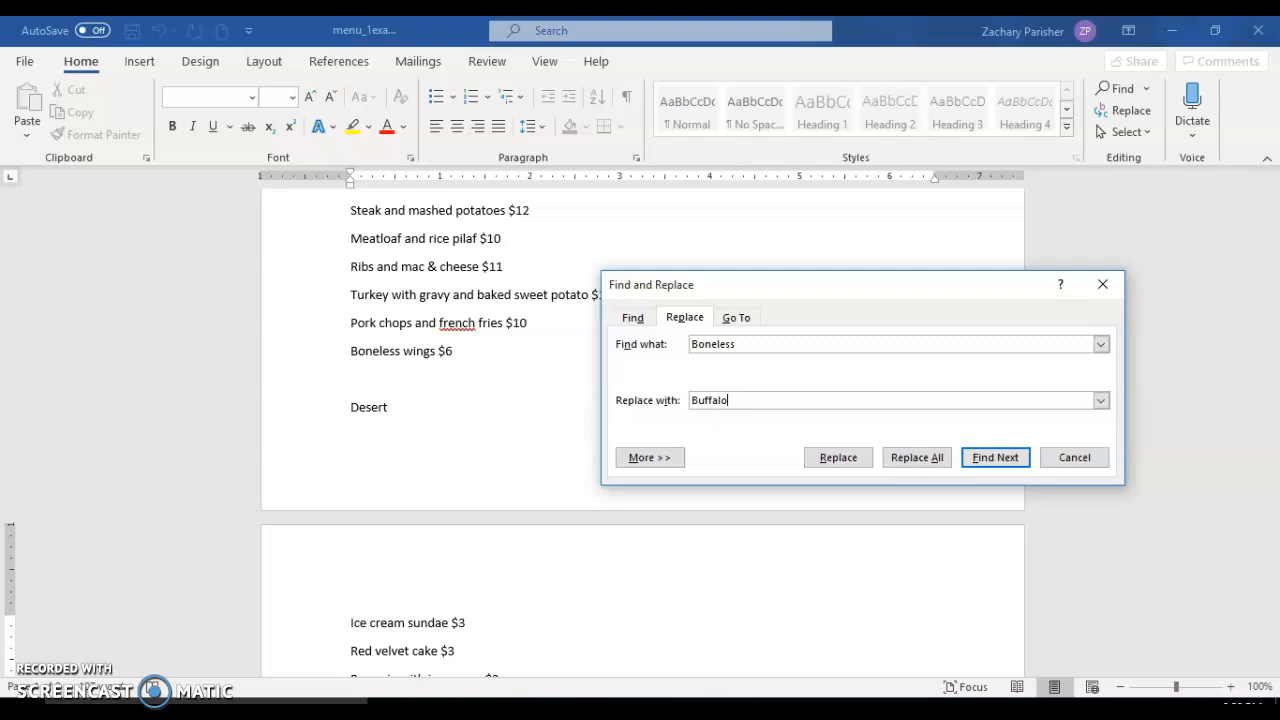
left_click(1012, 459)
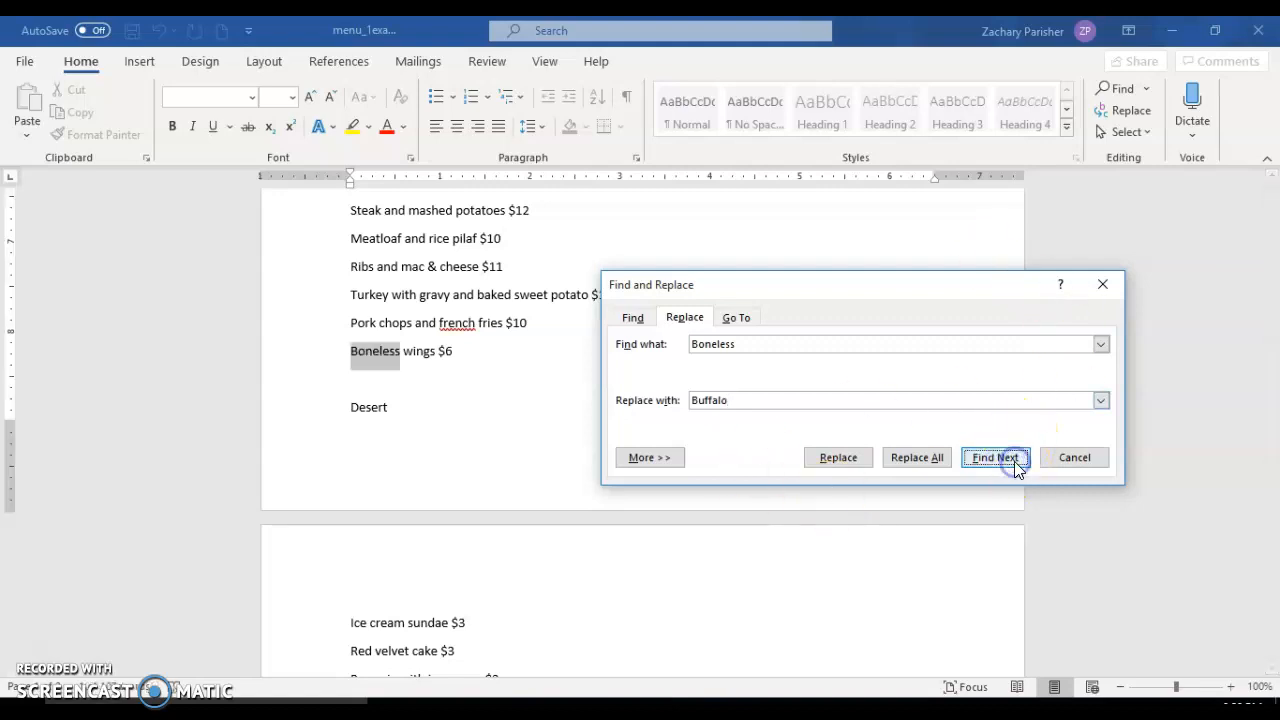
left_click(820, 459)
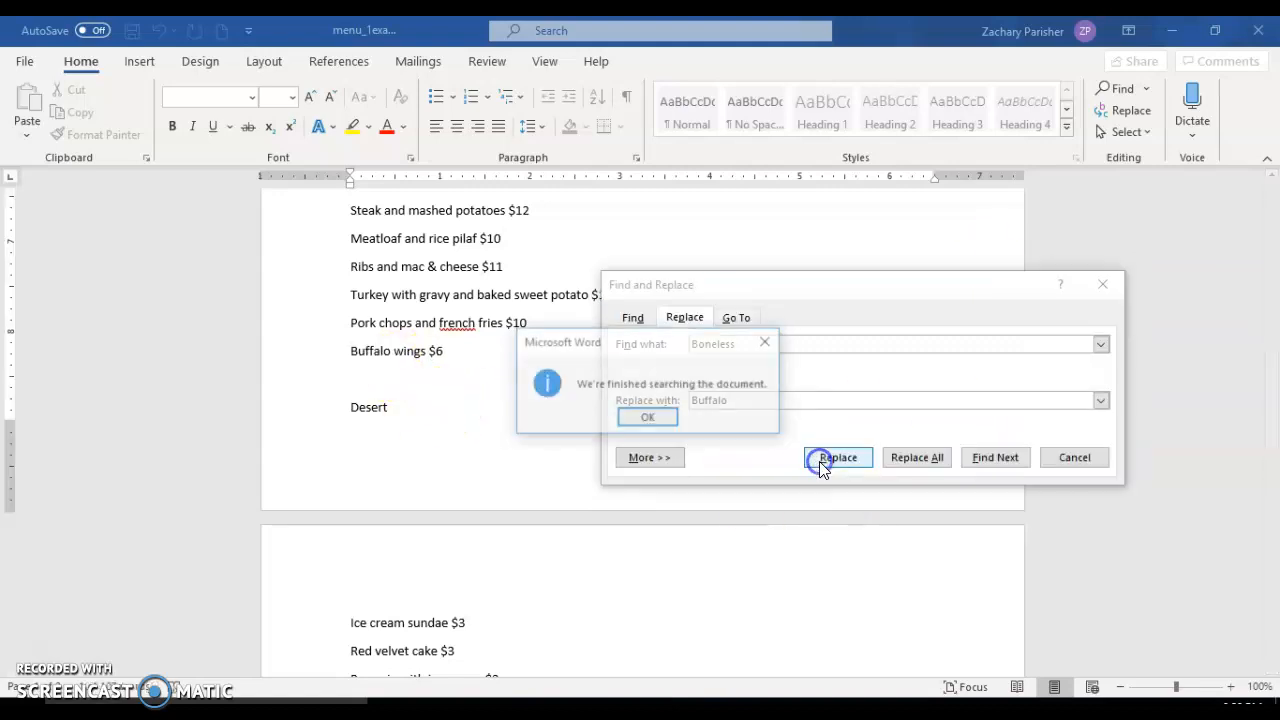
left_click(630, 416)
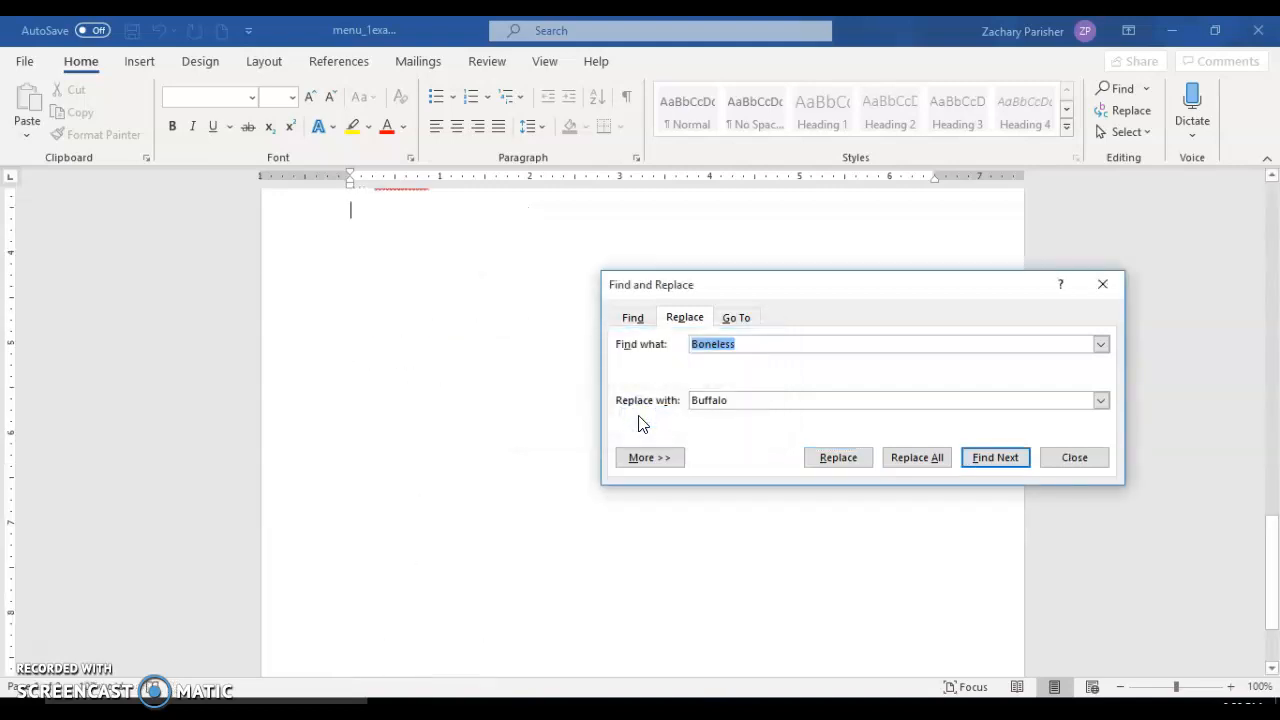
left_click(1087, 457)
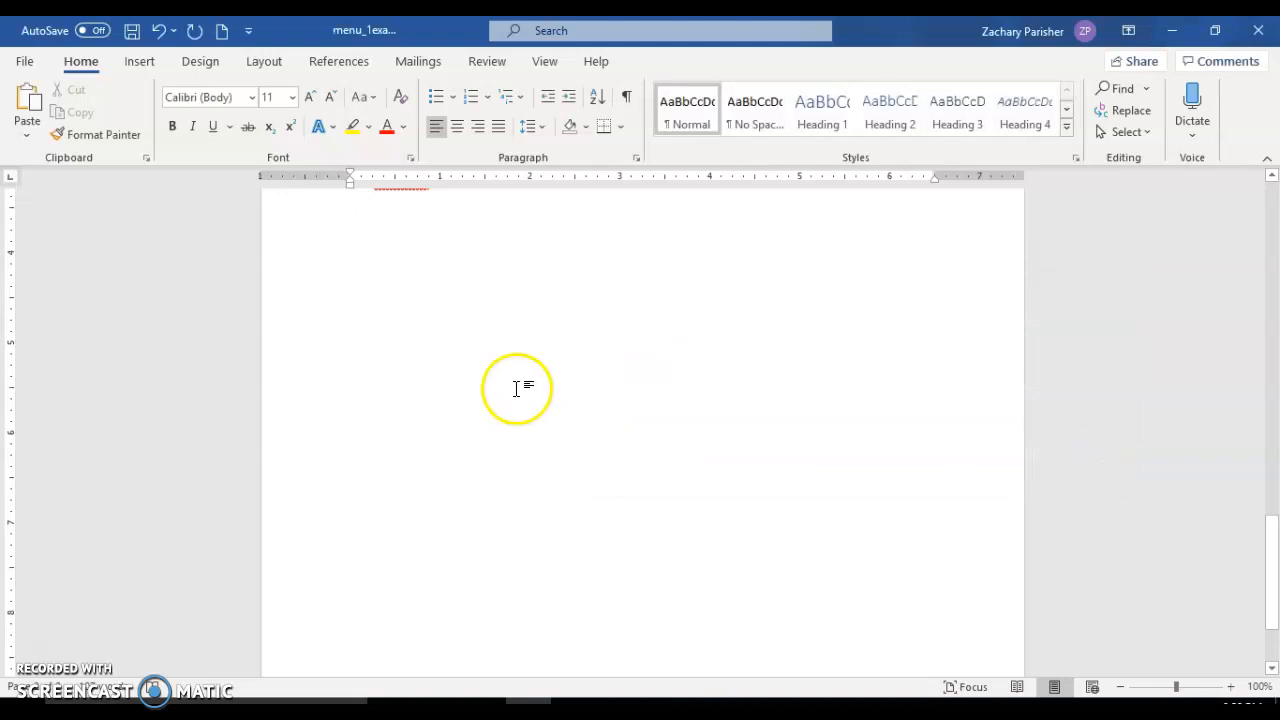
Return to the start of the menu and set up a replacement of Cuisine with Food in Find and Replace.
scroll(516, 388, "up", 6)
scroll(518, 389, "up", 2)
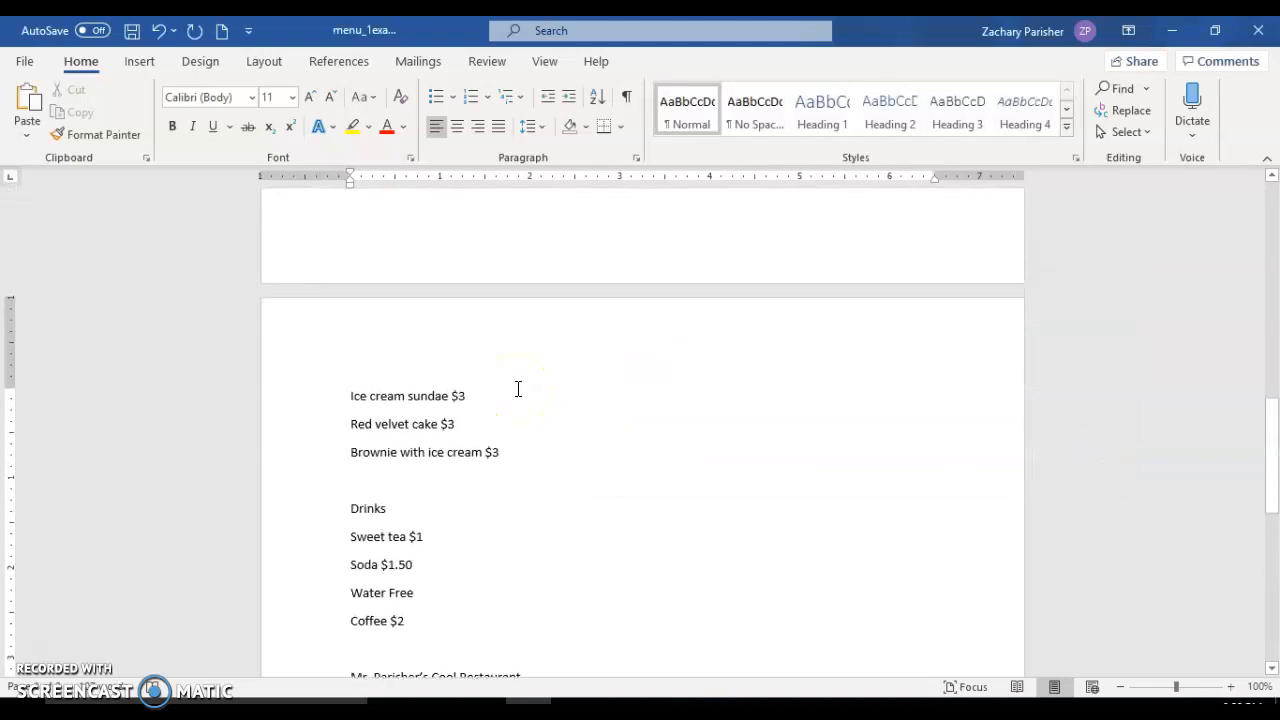
scroll(518, 389, "down", 1)
scroll(518, 389, "up", 9)
scroll(518, 389, "up", 5)
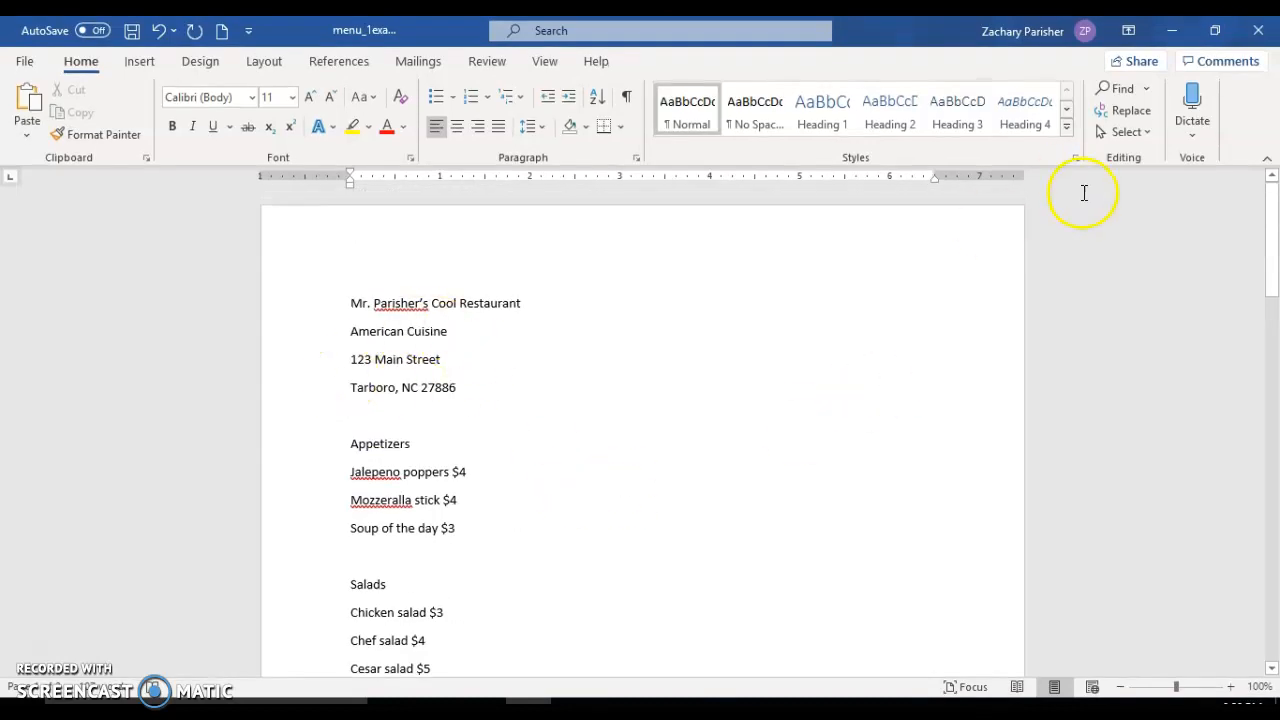
left_click(1131, 110)
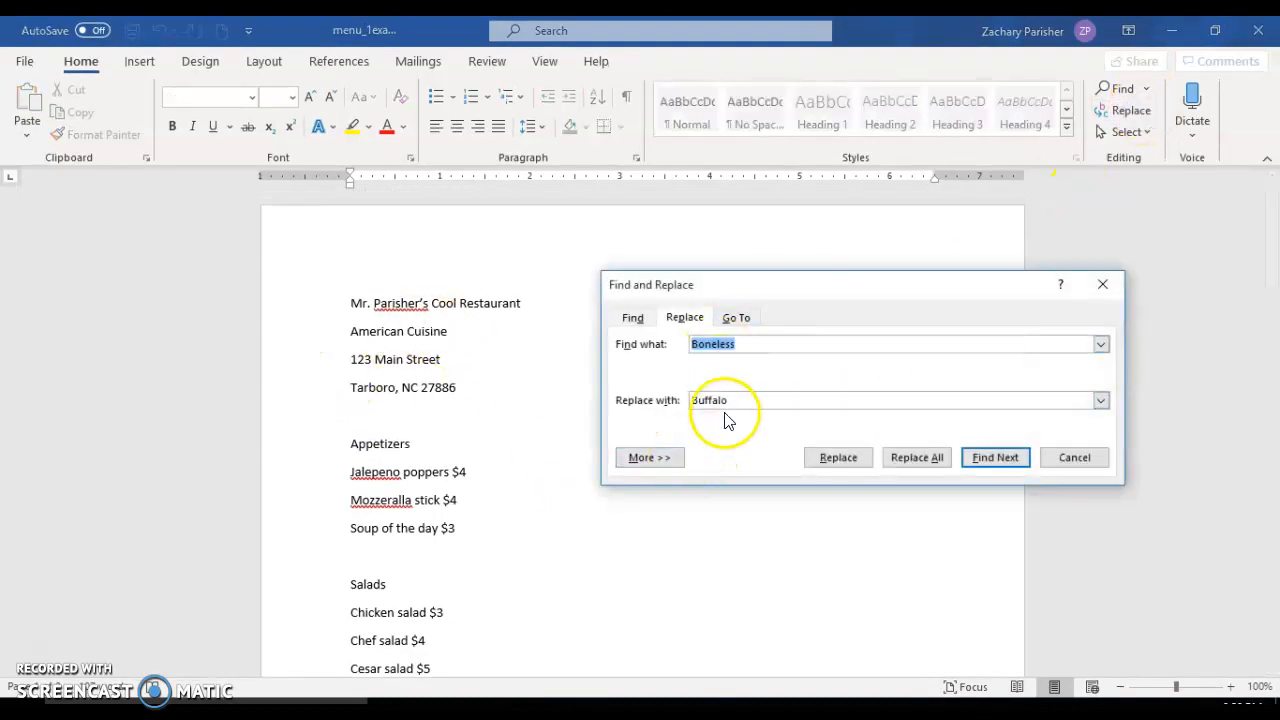
left_click(778, 342)
key("BackSpace")
key("BackSpace")
key("BackSpace")
key("BackSpace")
key("BackSpace")
key("BackSpace")
key("BackSpace")
key("BackSpace")
type("Cuisine")
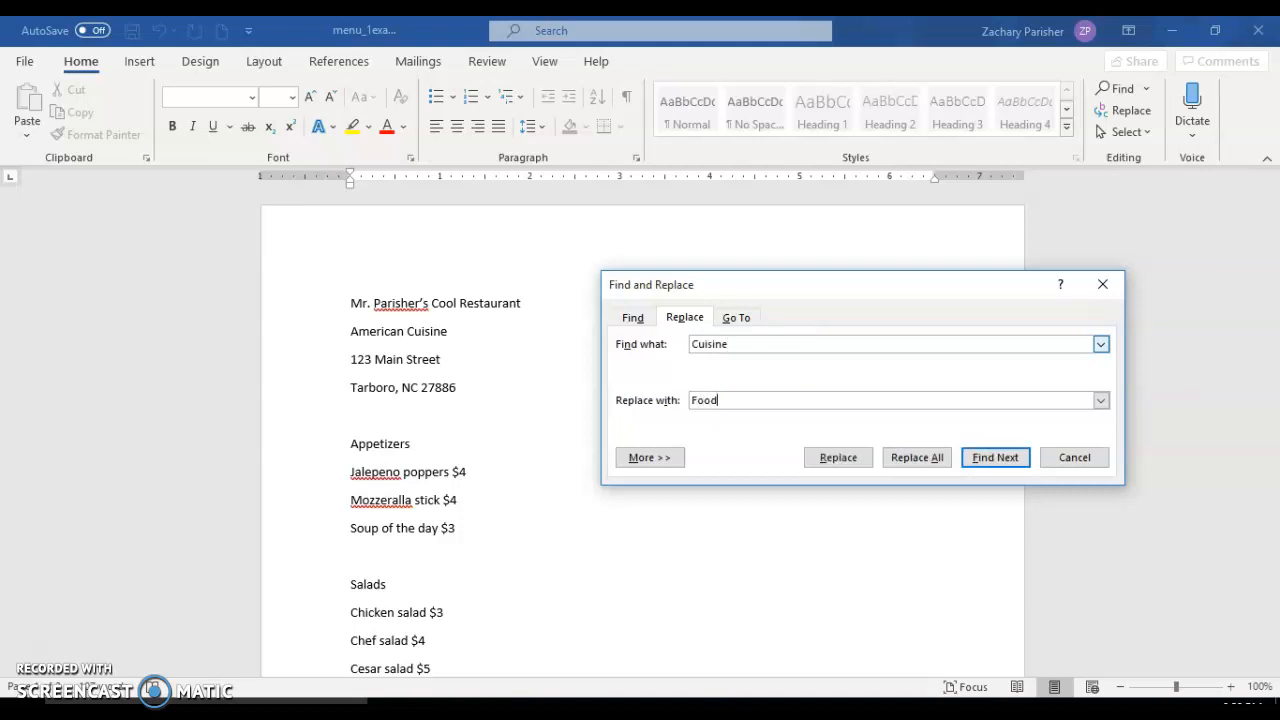
Expand the search options and give the replacement text Food a bold font style with the All caps effect.
left_click(650, 457)
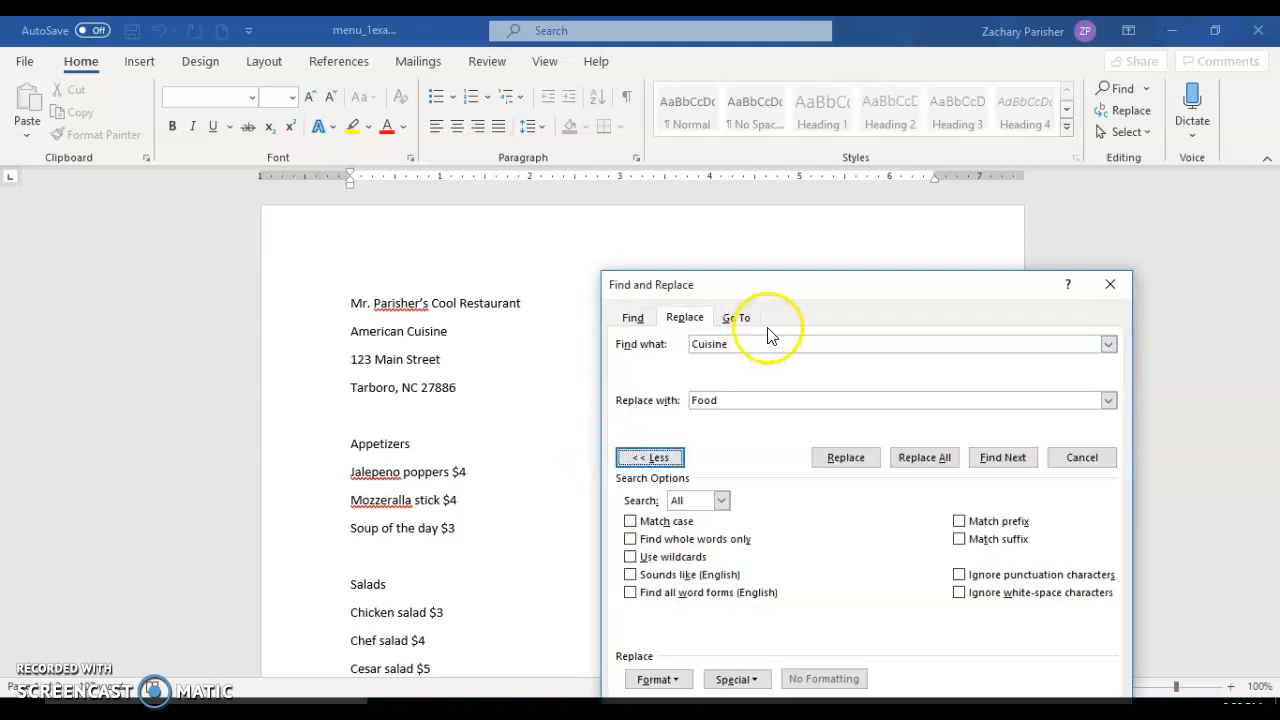
left_click_drag(802, 300, 791, 163)
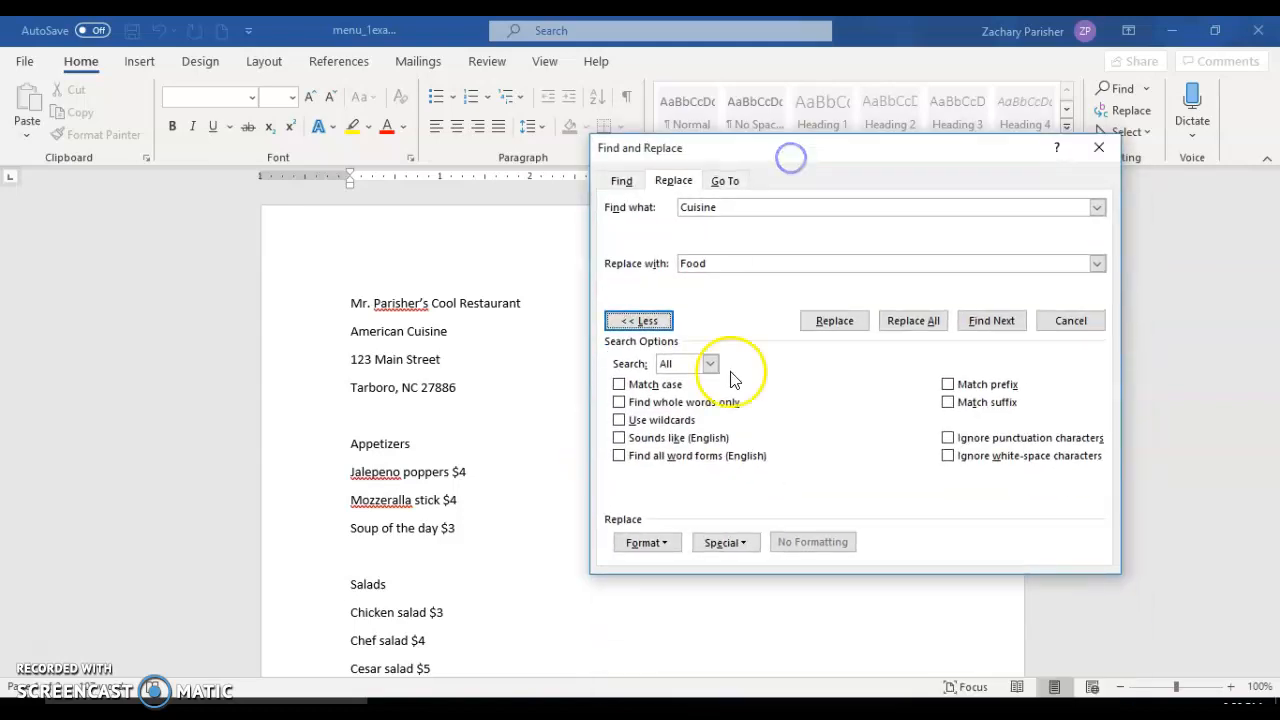
left_click(670, 543)
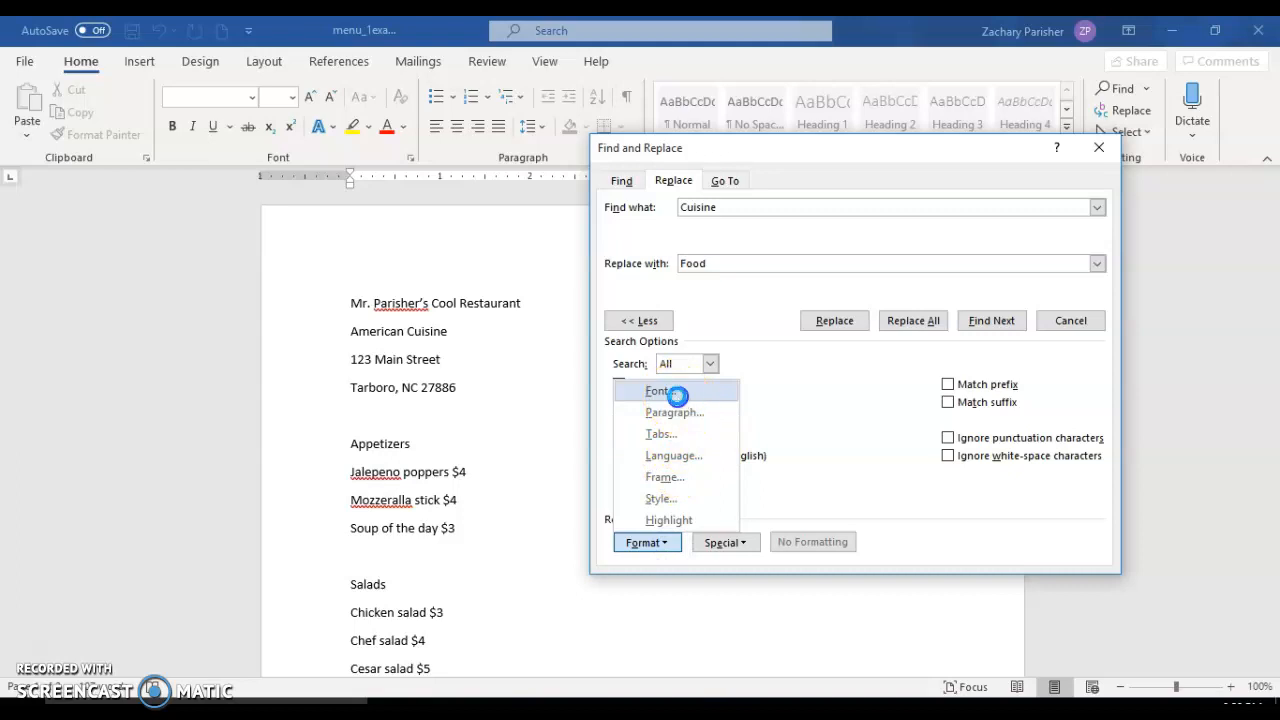
left_click(677, 394)
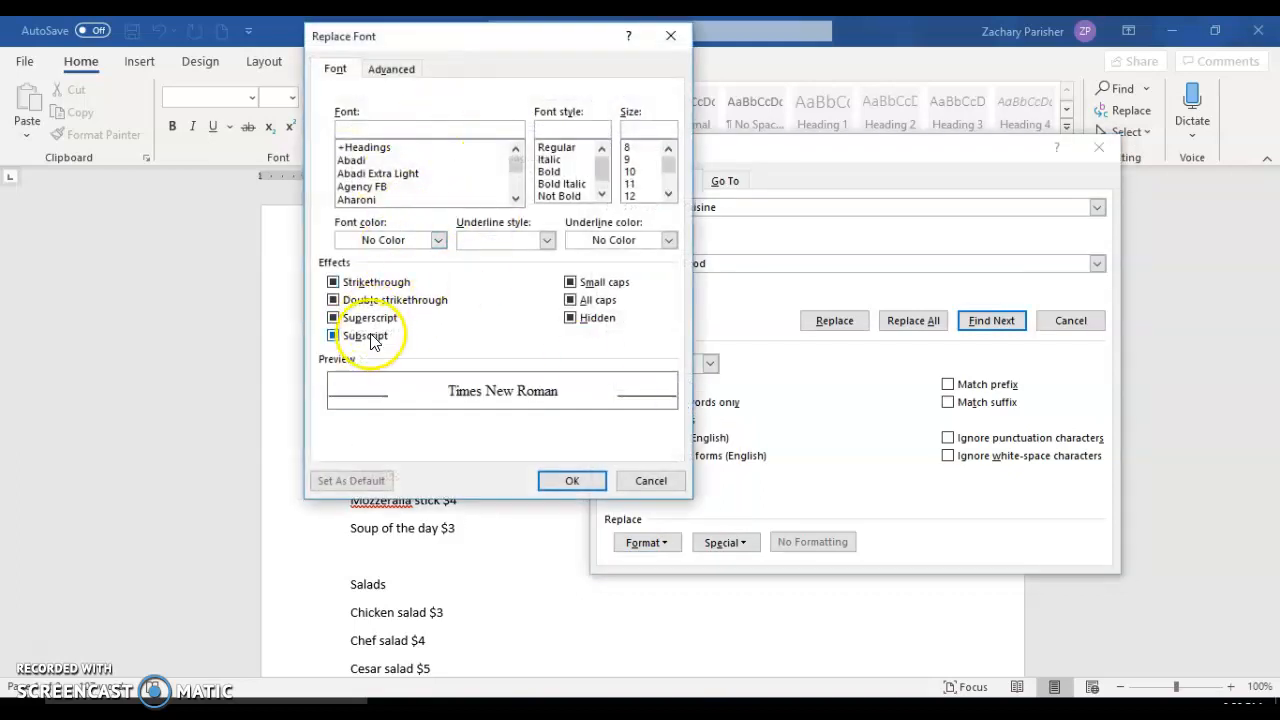
left_click(584, 301)
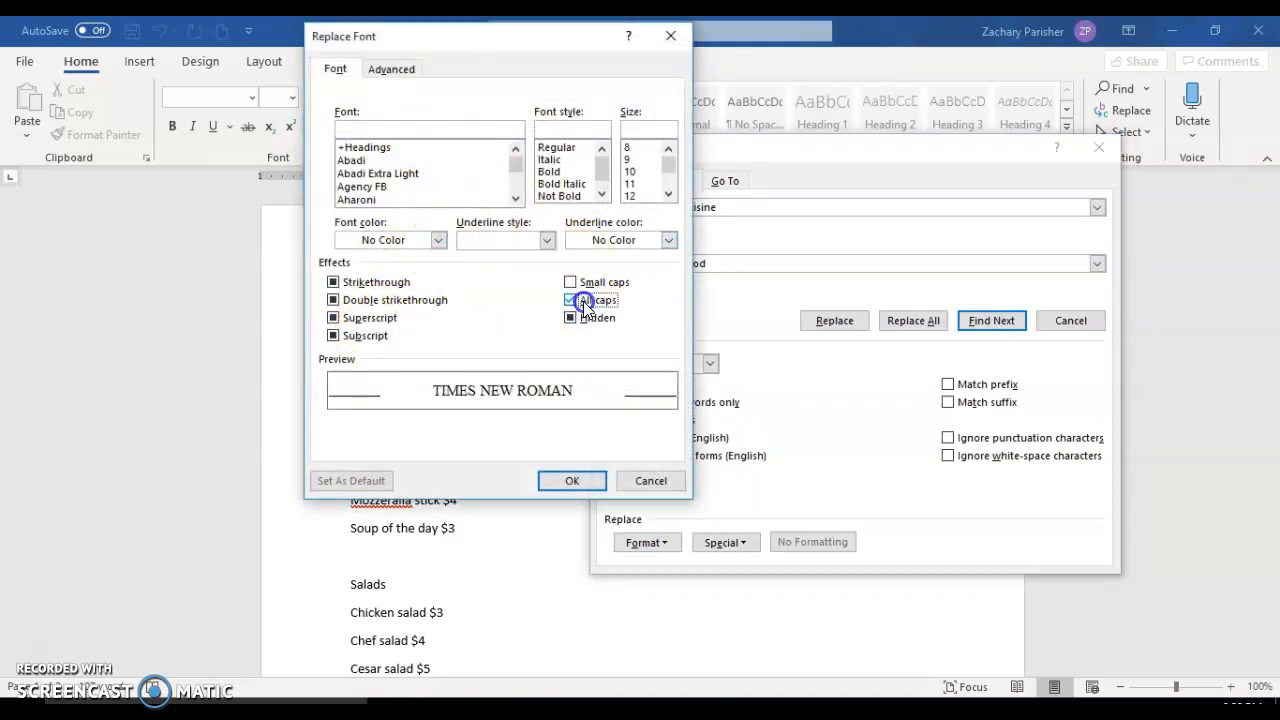
left_click(556, 173)
left_click(575, 480)
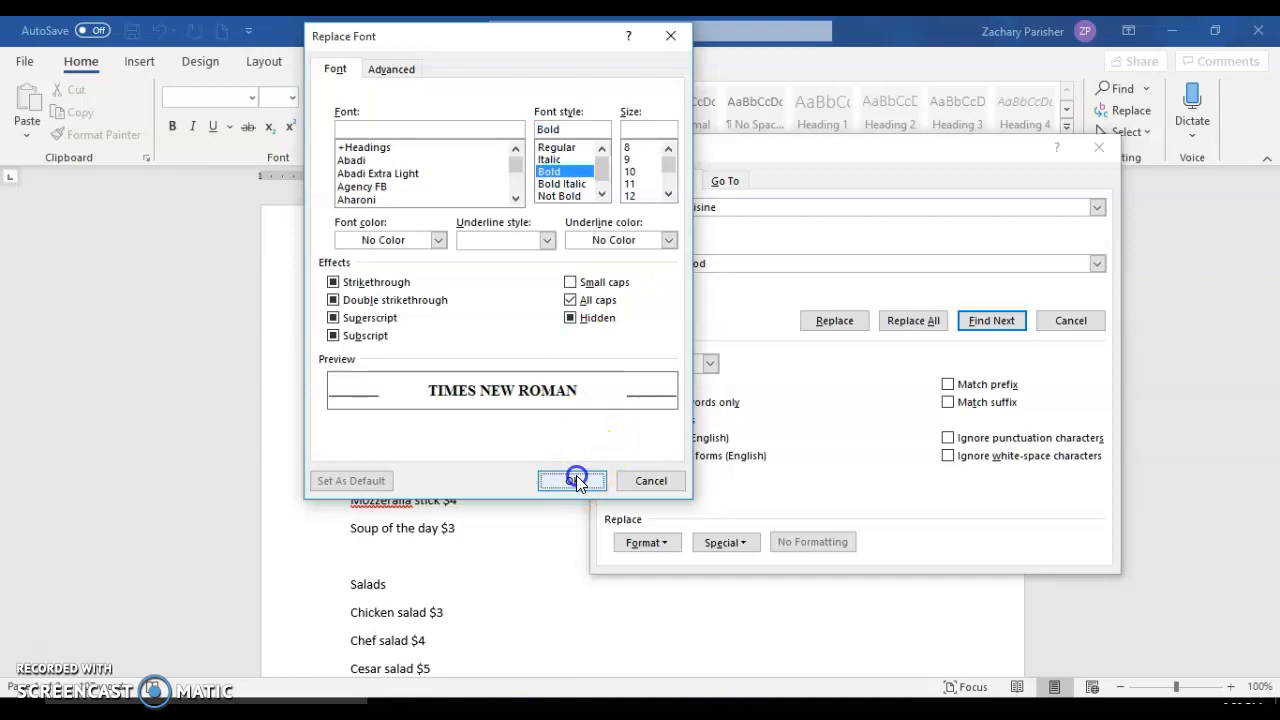
Replace Cuisine with the formatted Food in the menu heading, close Find and Replace, and return to the start of the menu.
left_click(975, 320)
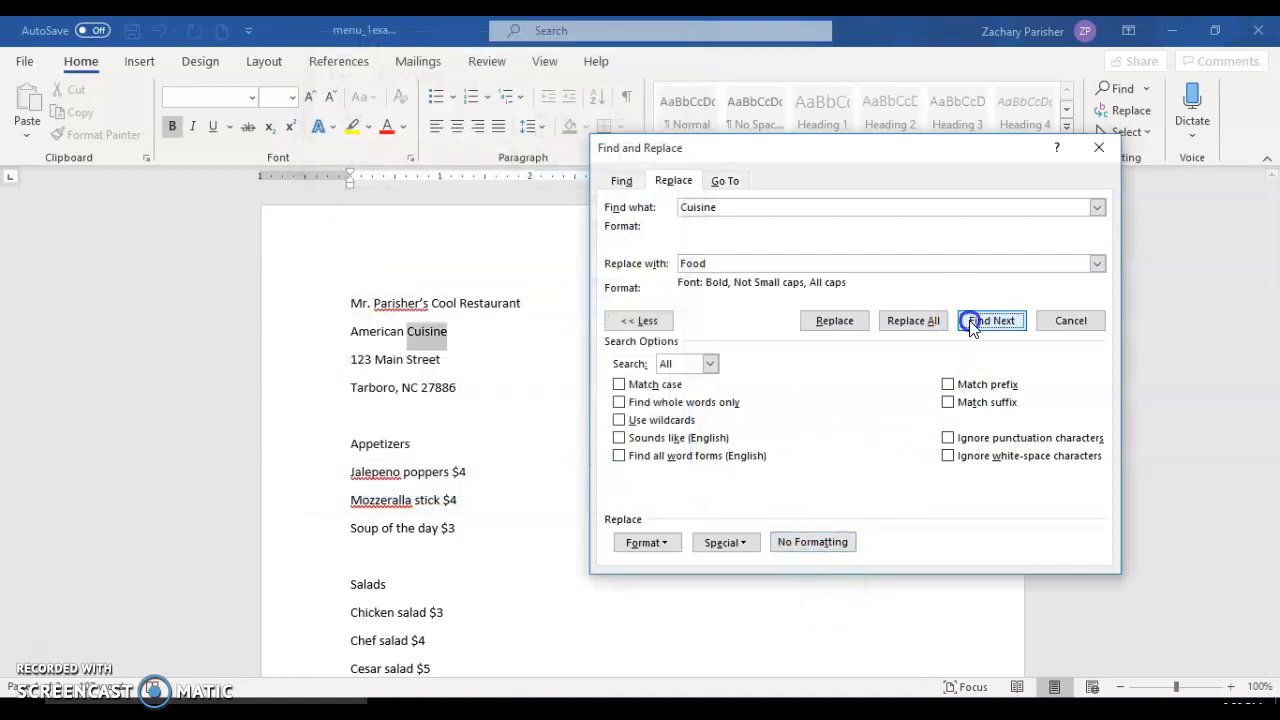
left_click(840, 320)
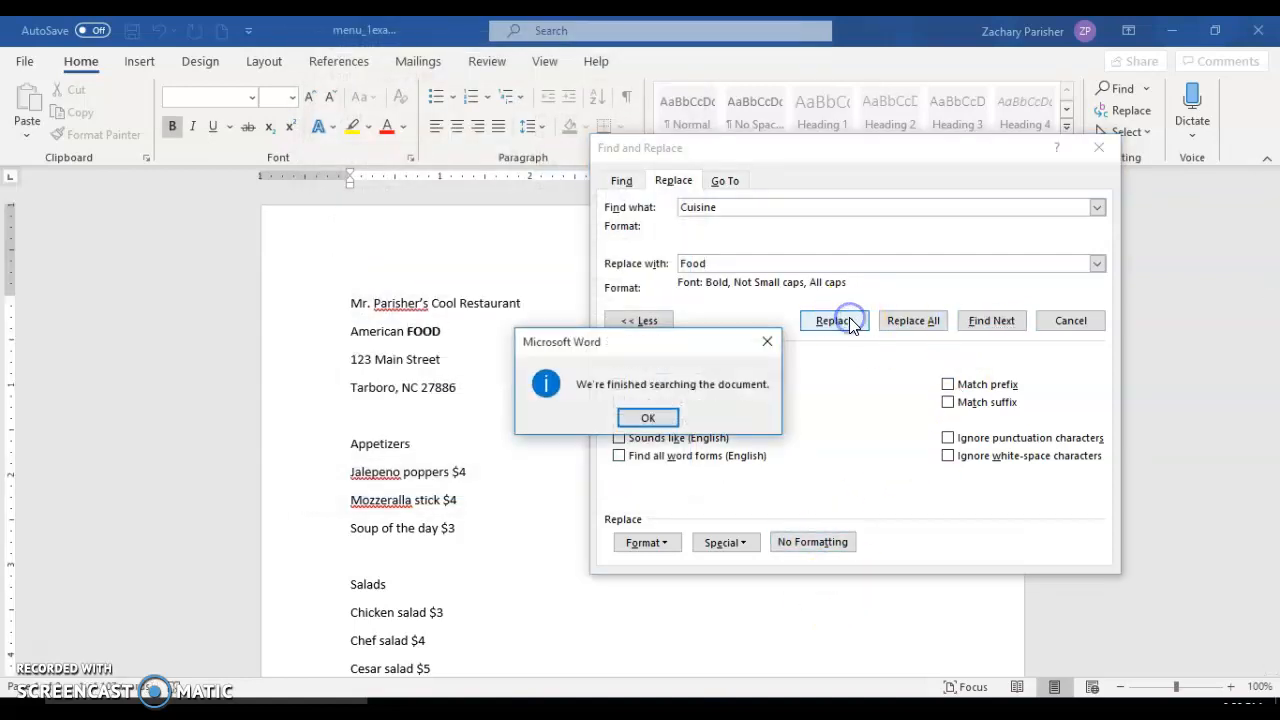
left_click(648, 420)
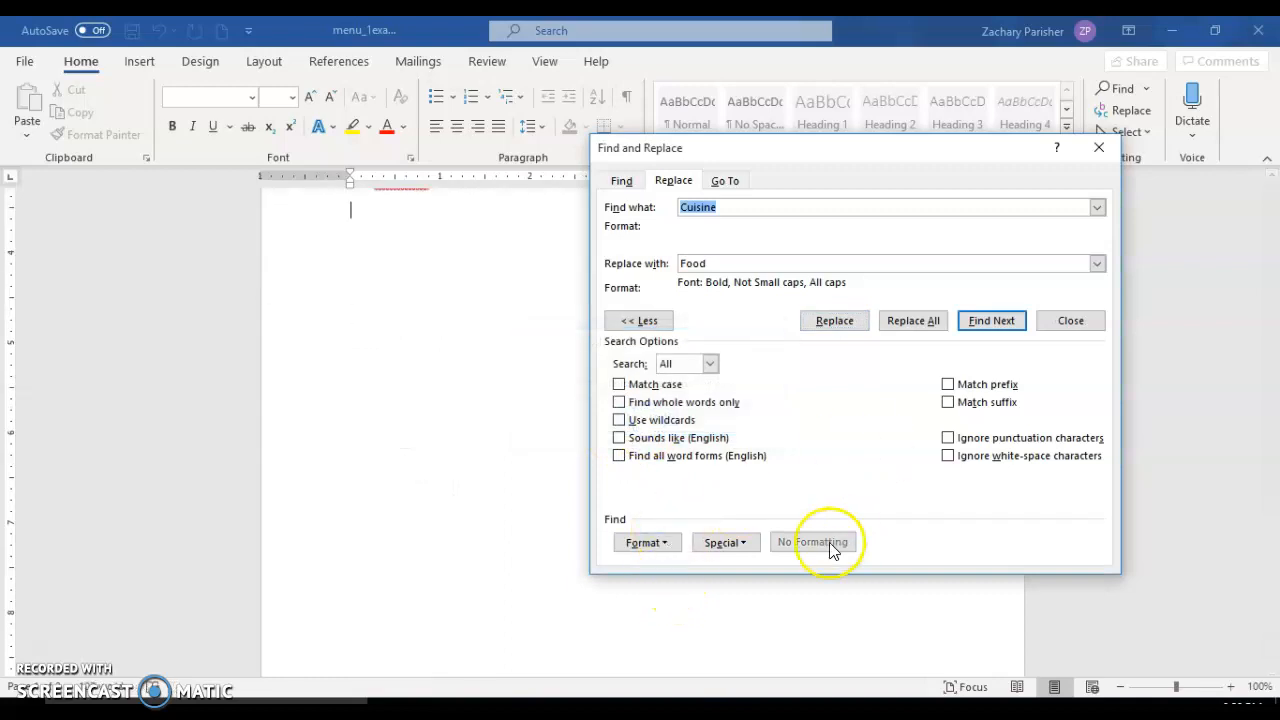
left_click(1052, 320)
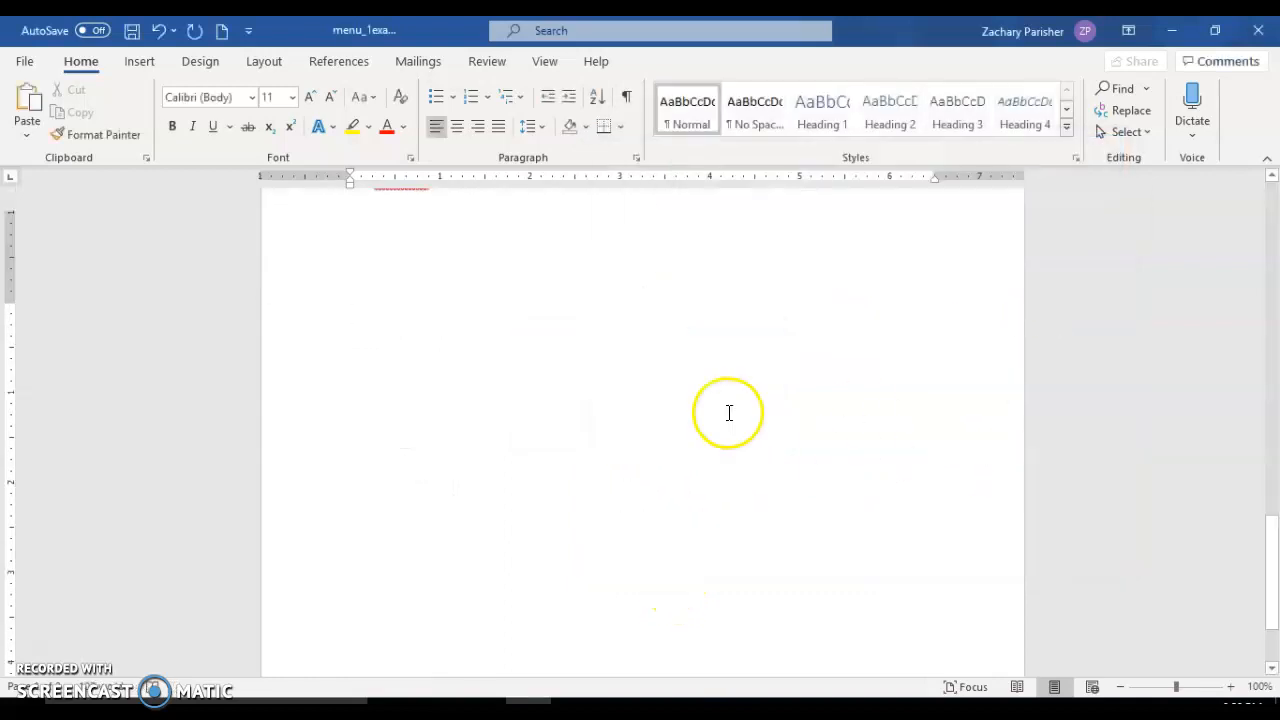
scroll(729, 412, "up", 1)
scroll(729, 412, "up", 1)
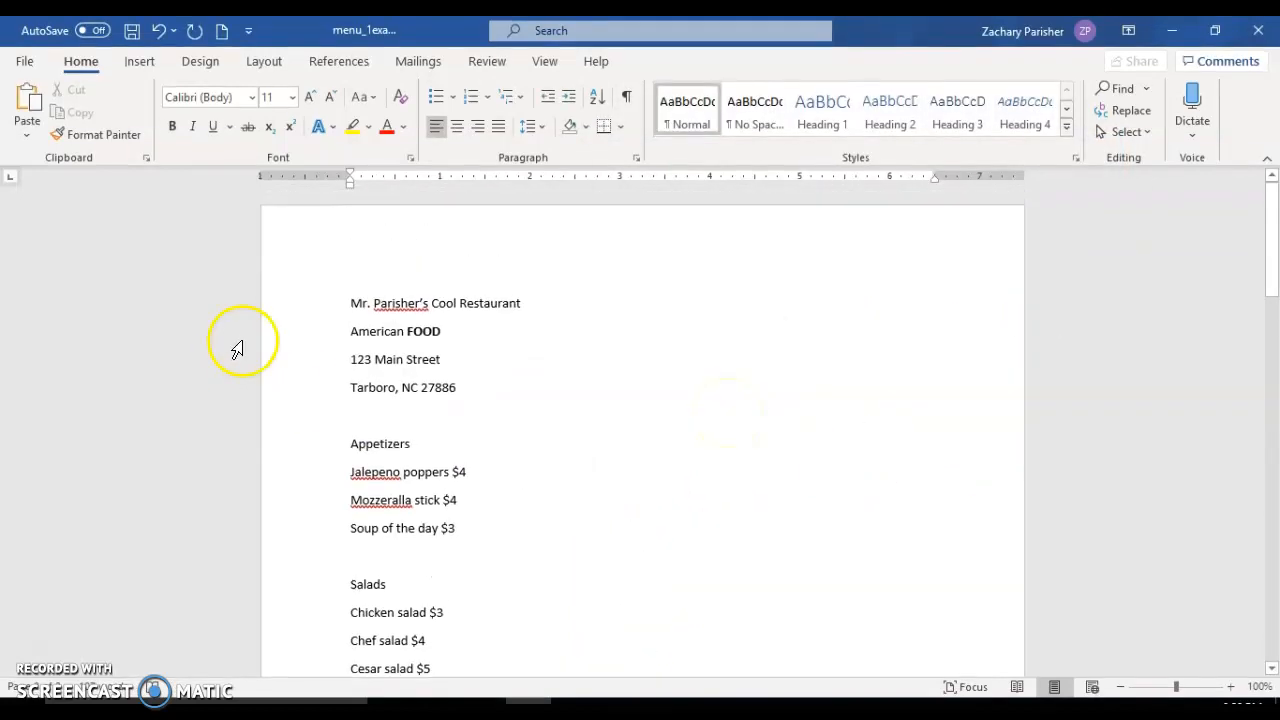
Open the print settings for the menu and set a custom print range of page 1.
left_click(25, 63)
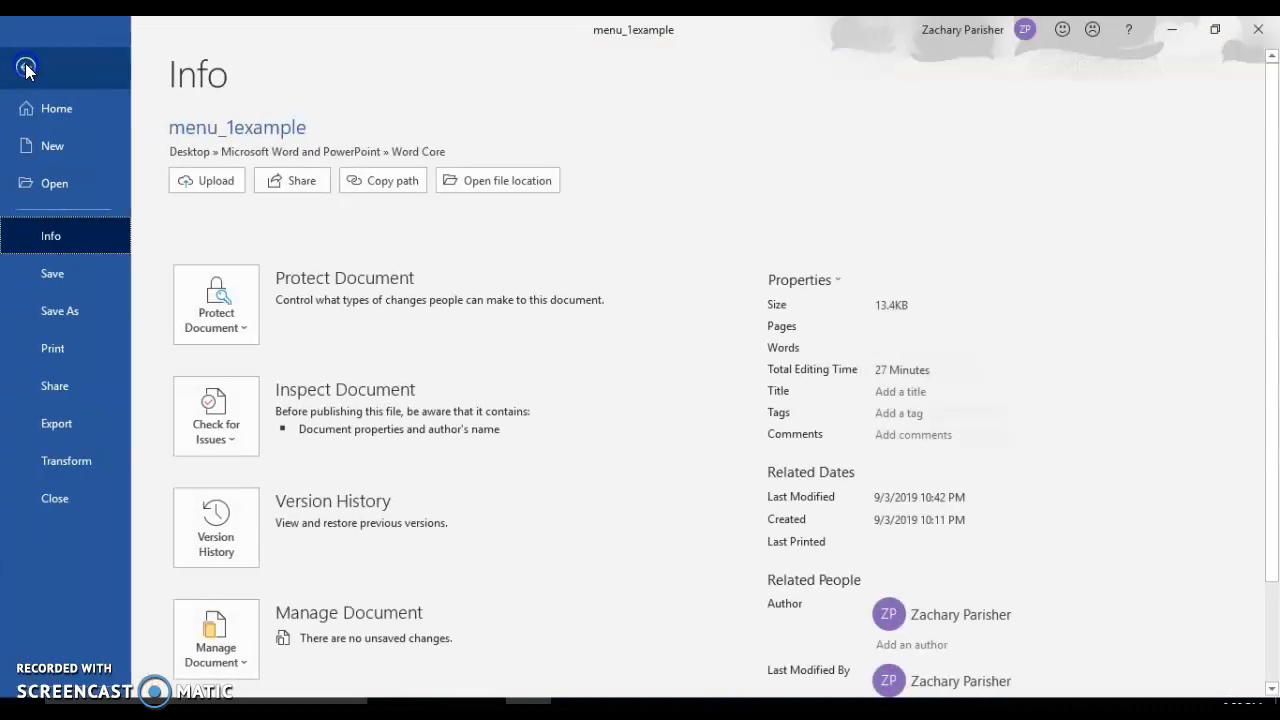
left_click(45, 350)
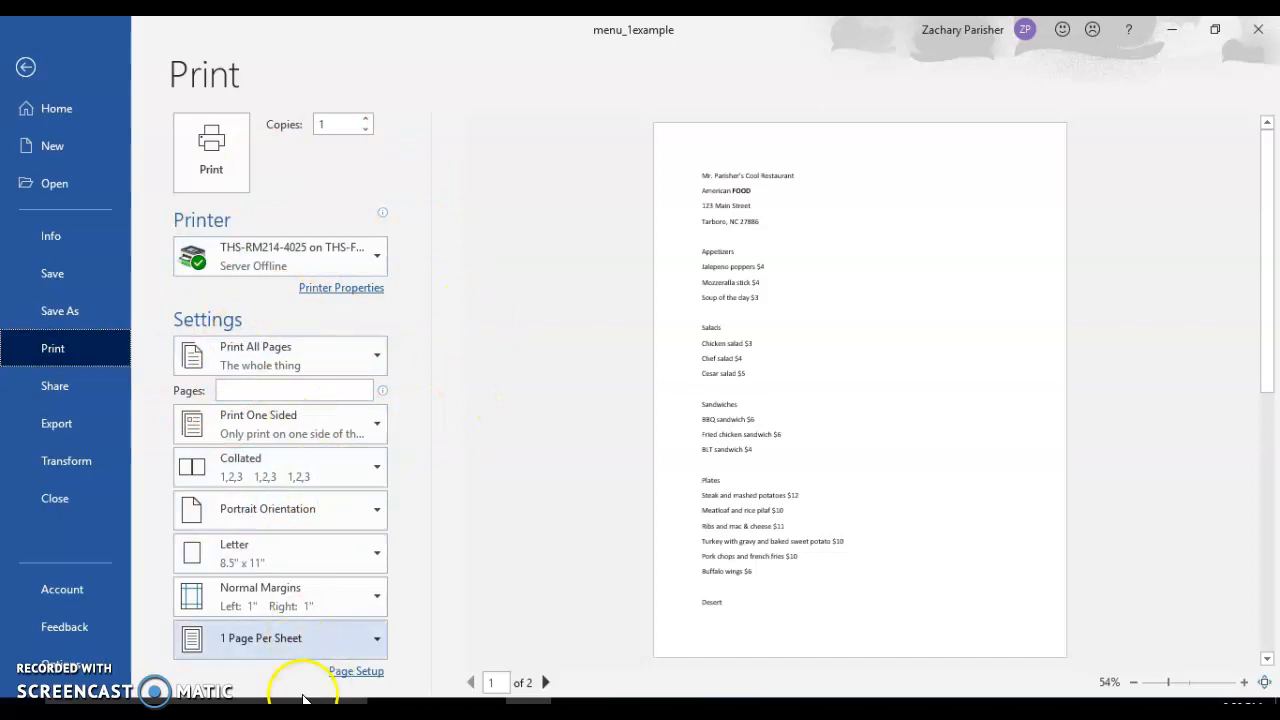
left_click(366, 350)
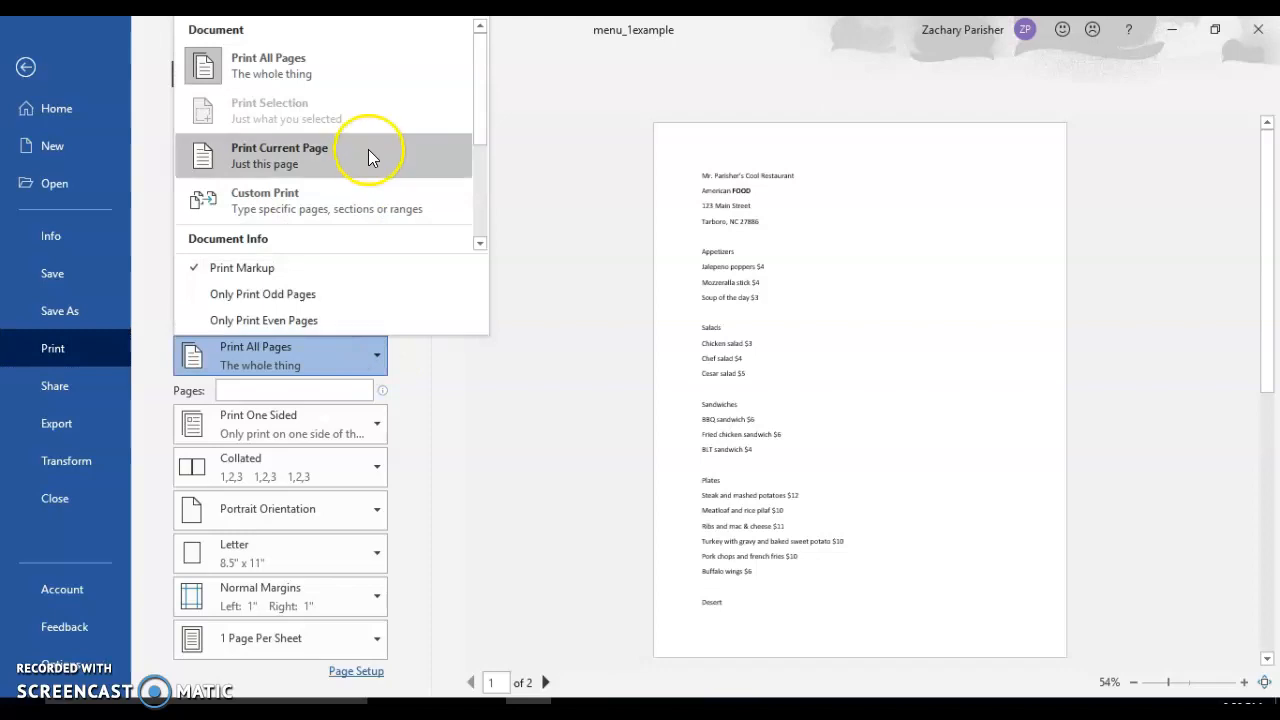
left_click(352, 203)
type("1")
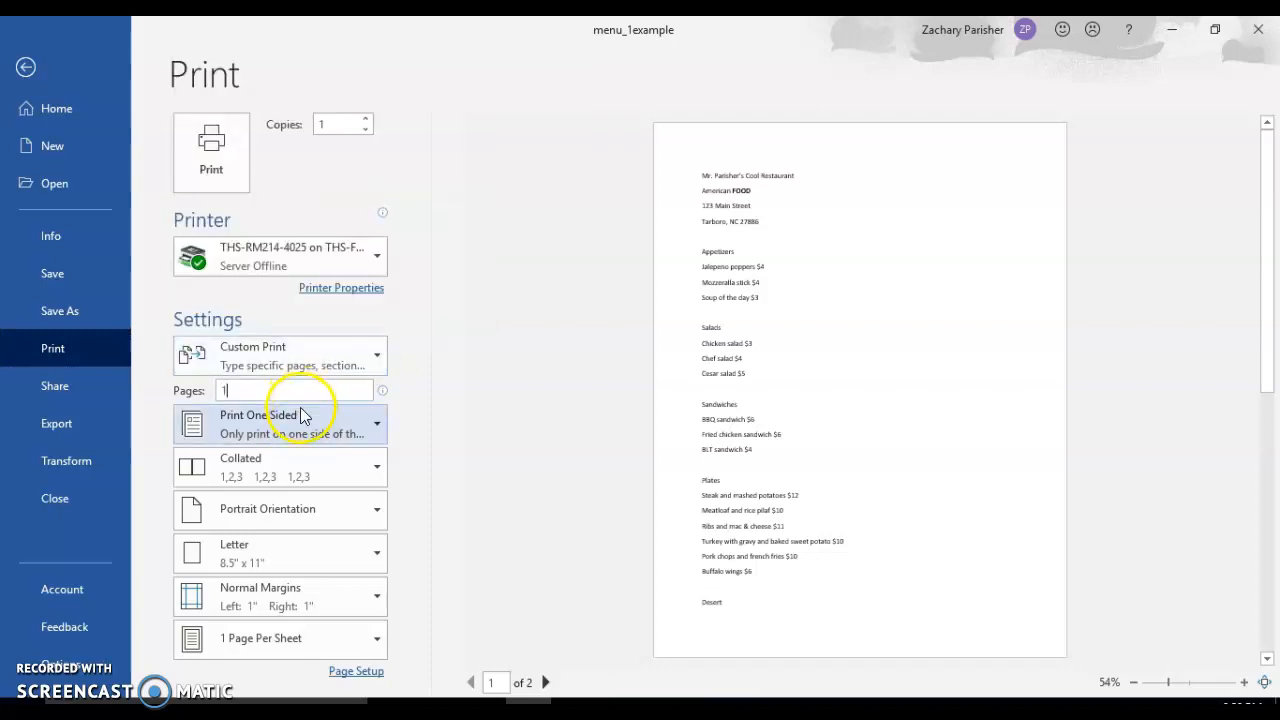
Set the print range back to all pages and view the available paper sizes without changing the Letter size.
left_click(342, 370)
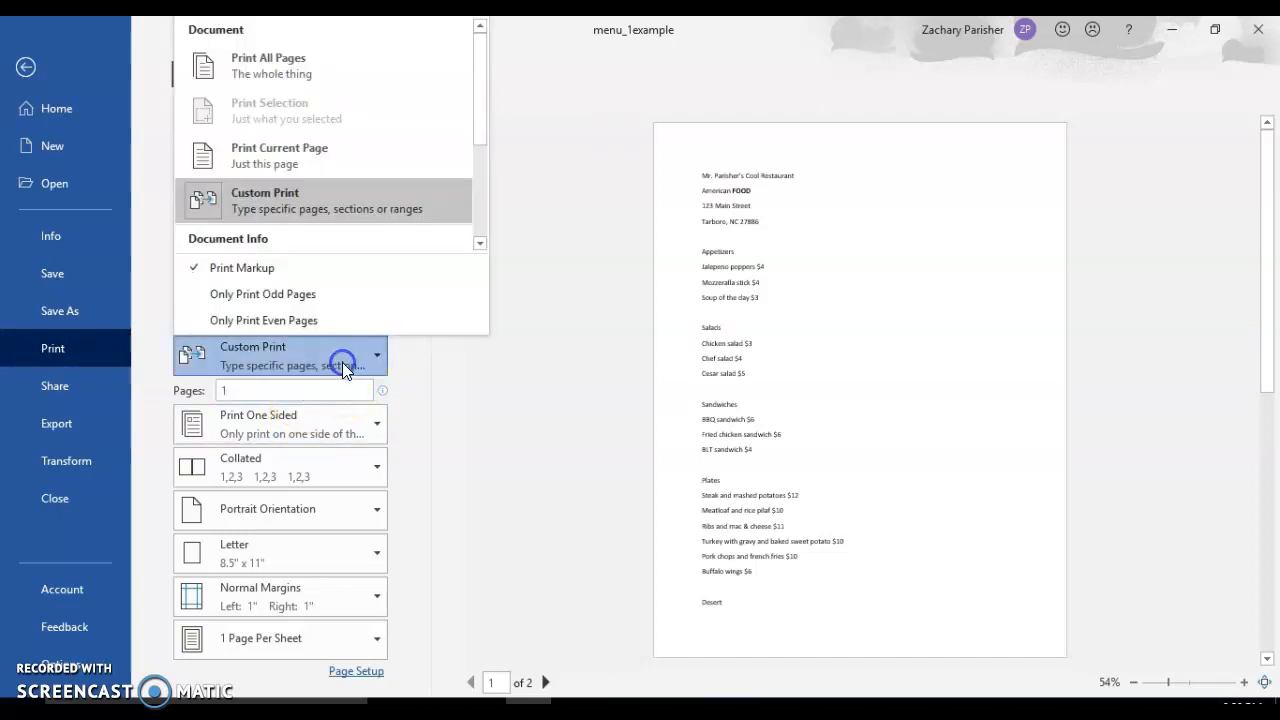
left_click(351, 70)
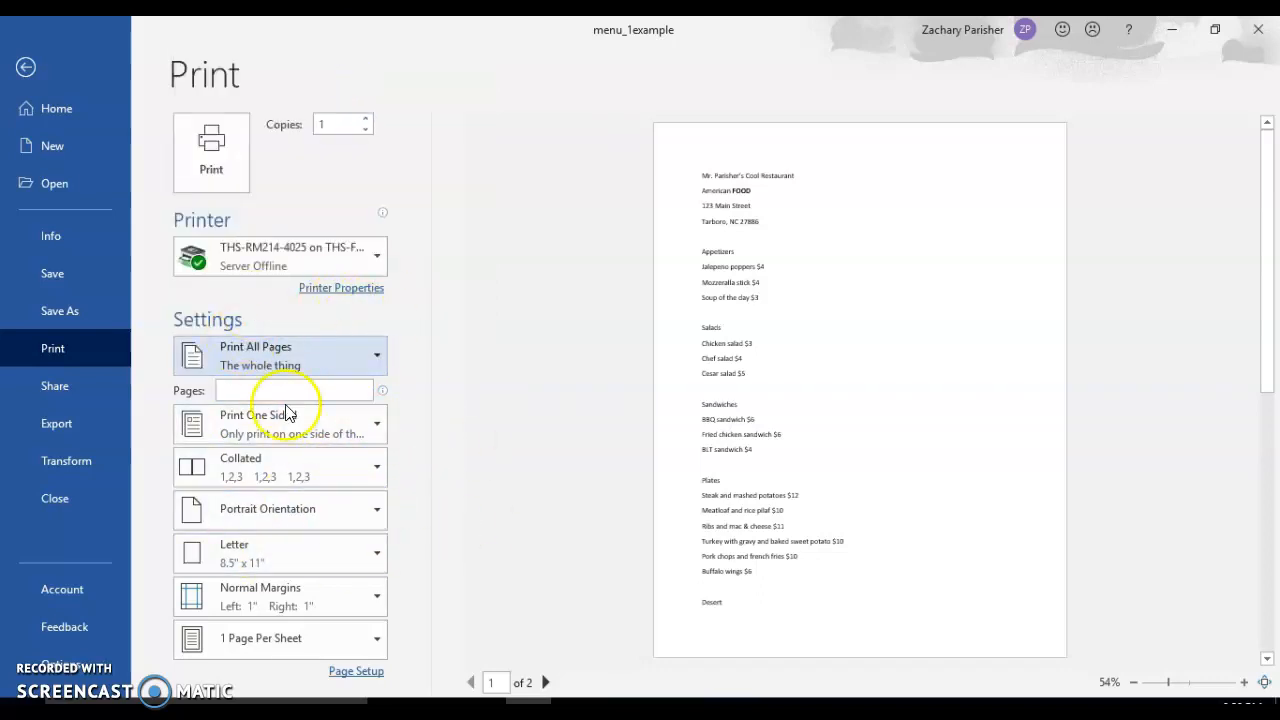
left_click(314, 551)
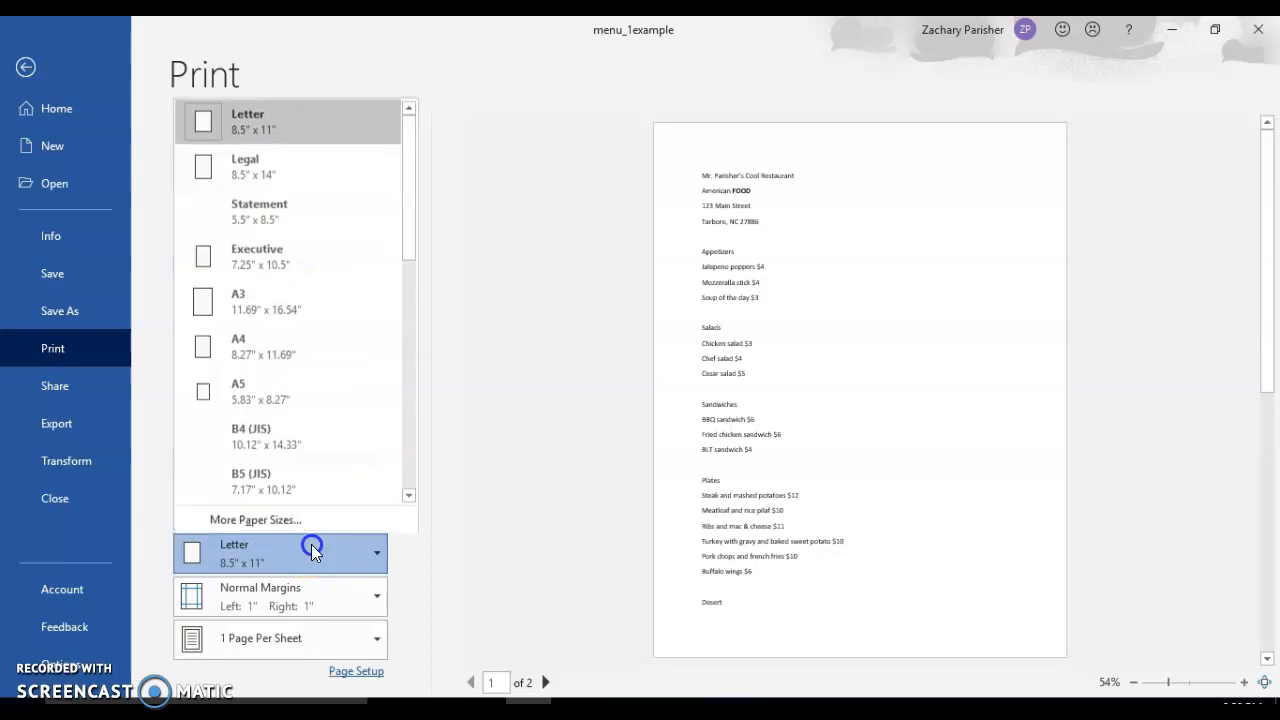
left_click(312, 551)
Preview the menu in landscape orientation, restore portrait orientation, and return to the document without printing.
left_click(336, 513)
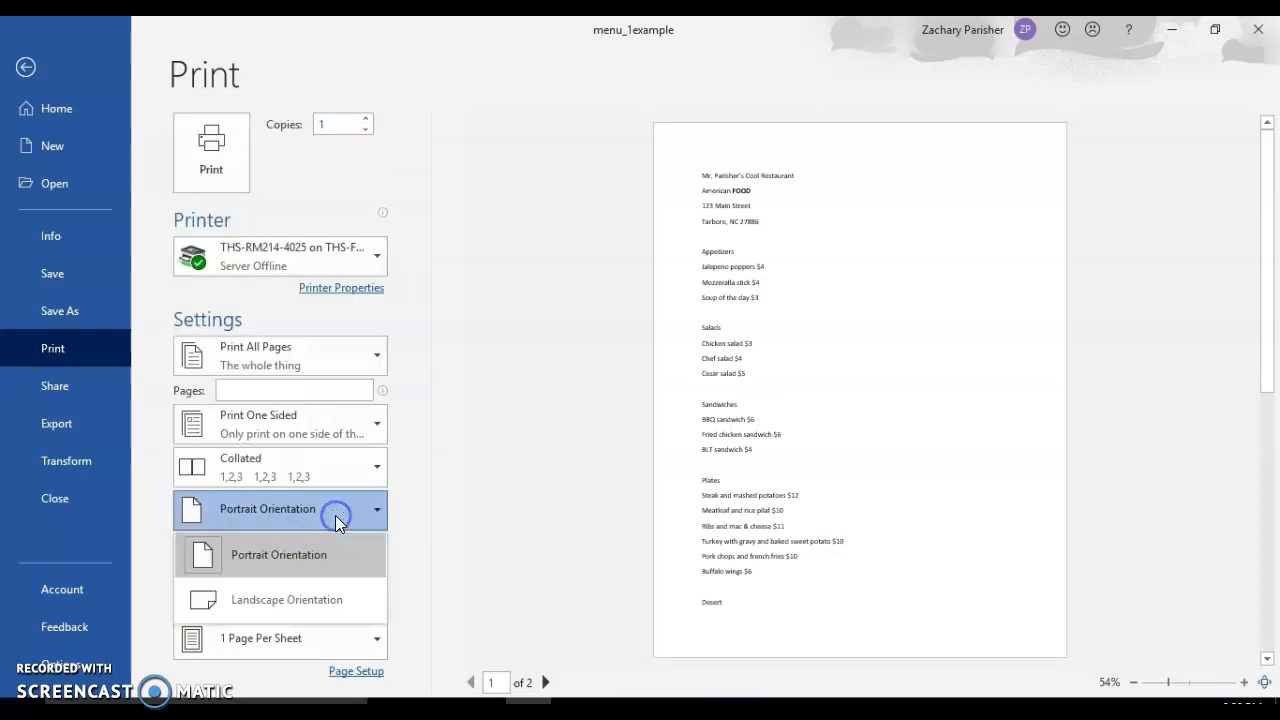
left_click(331, 603)
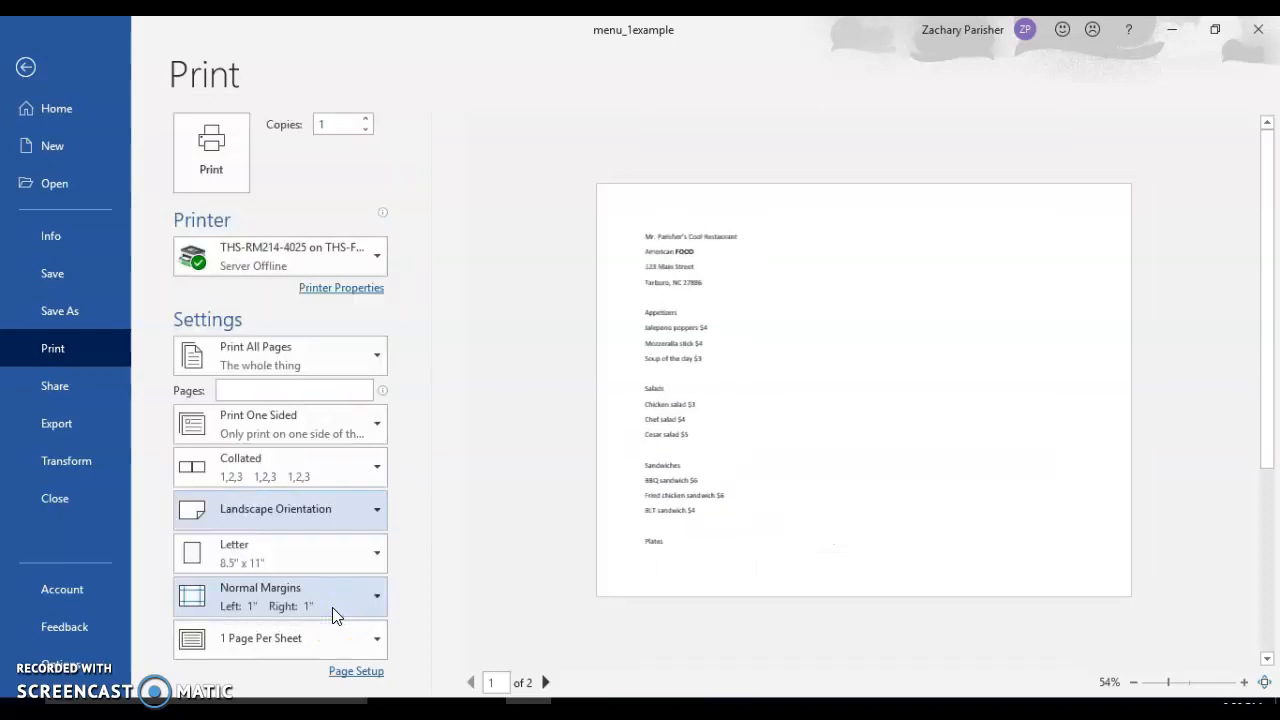
left_click(360, 516)
left_click(350, 554)
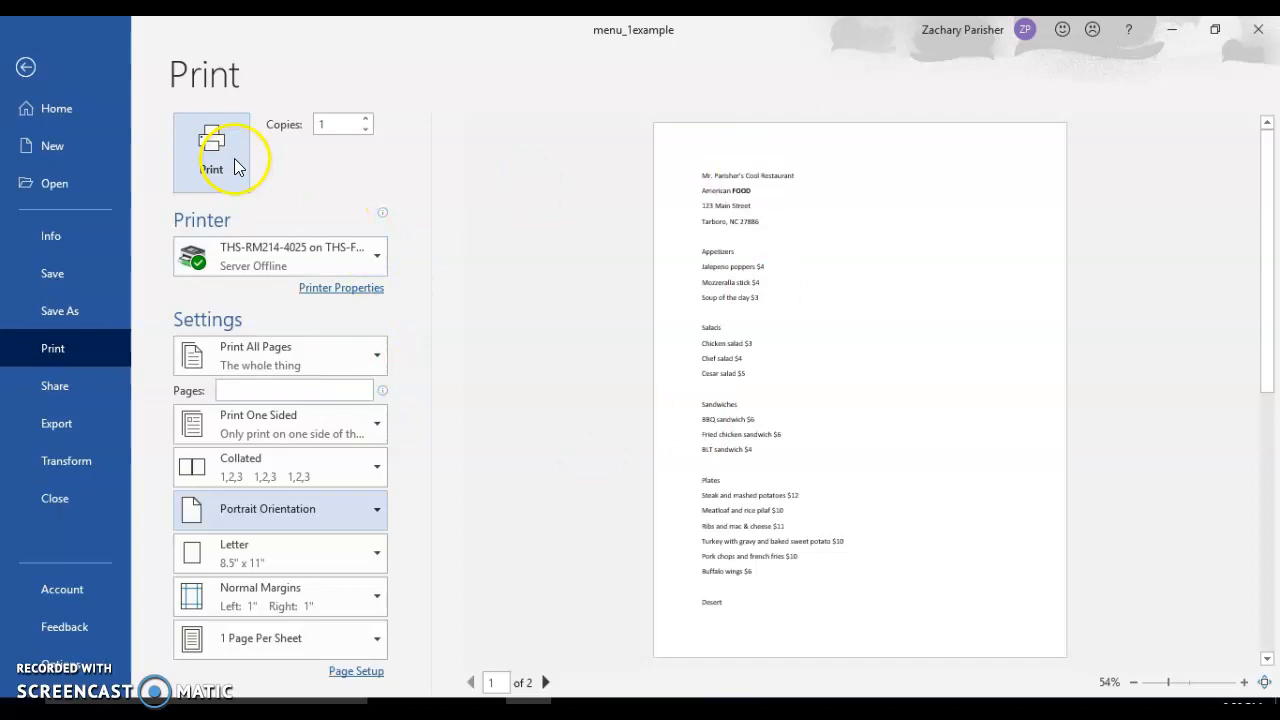
left_click(54, 76)
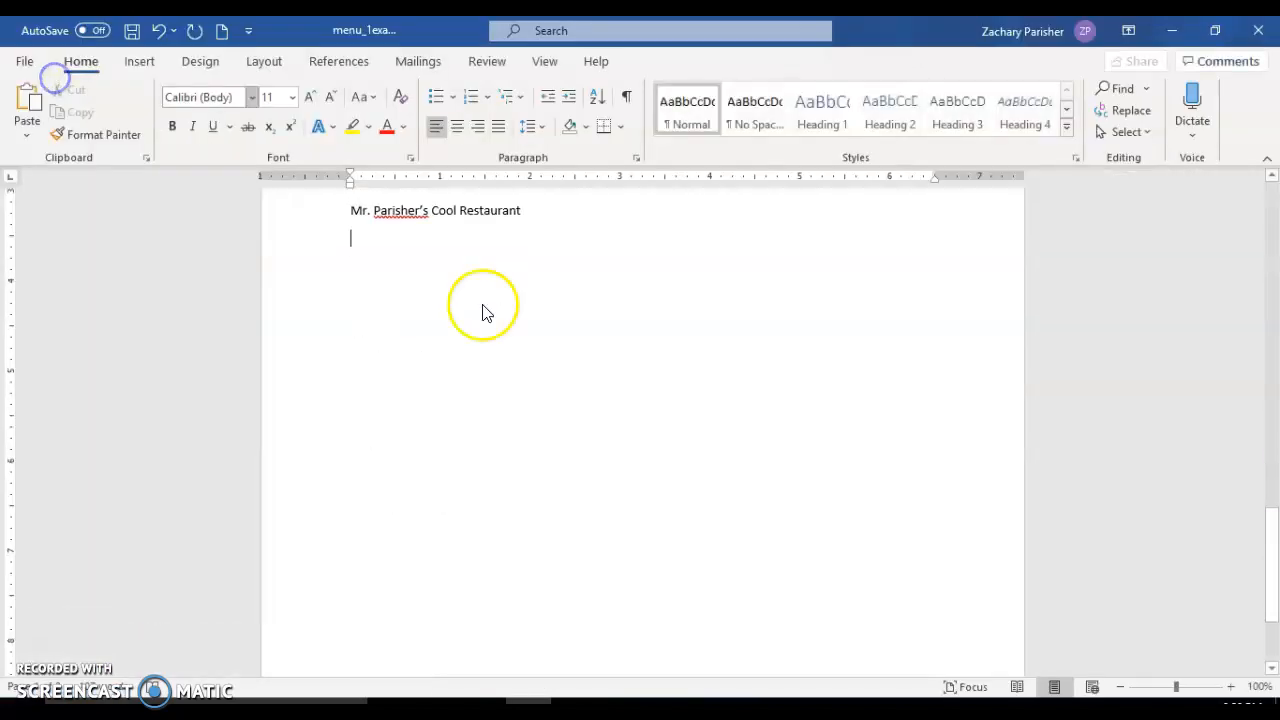